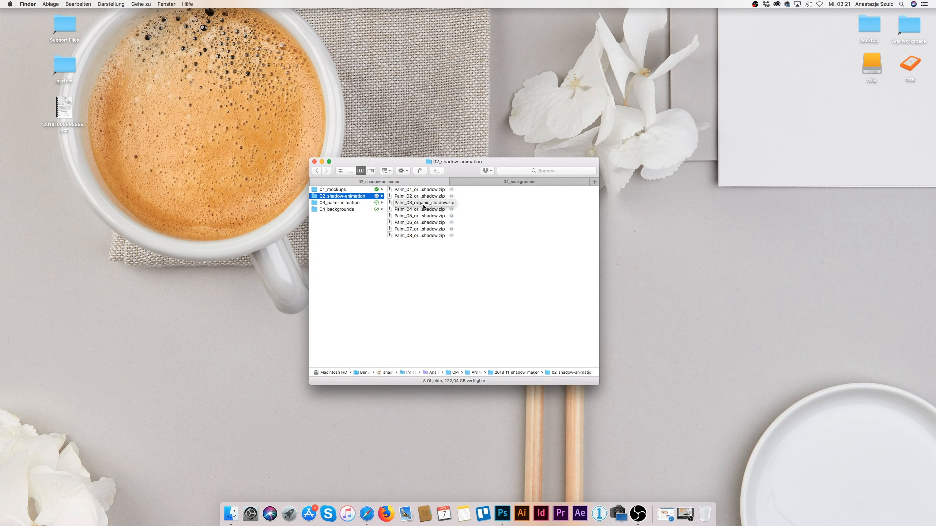
Look through the contents of the 03_palm-animation and 04_backgrounds folders
click(348, 204)
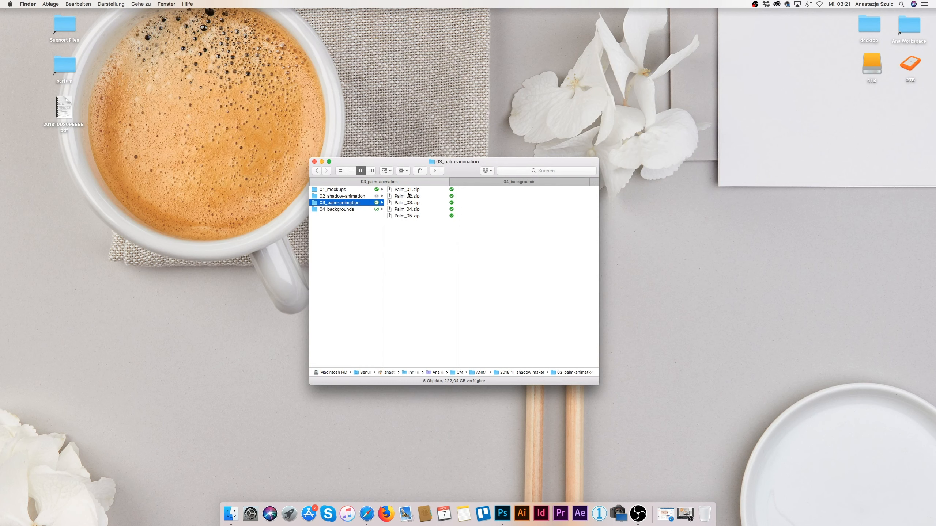
click(340, 210)
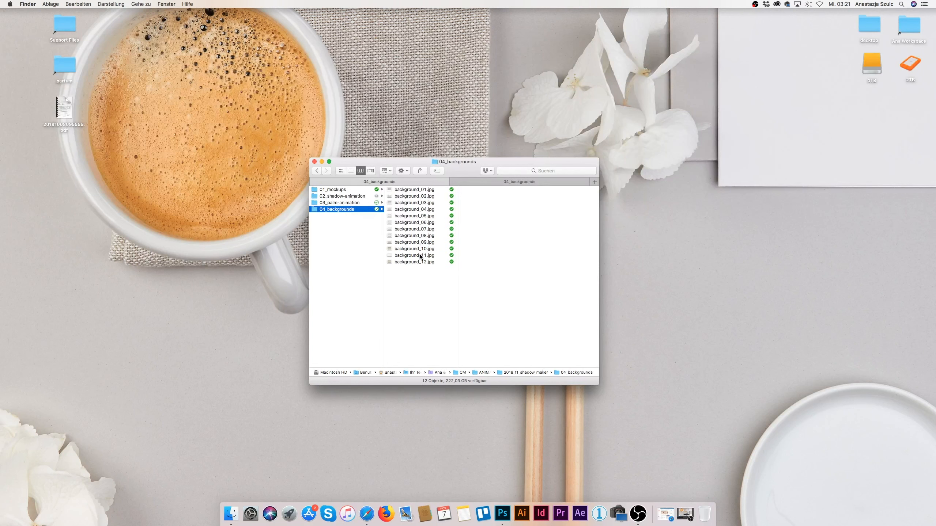
click(419, 236)
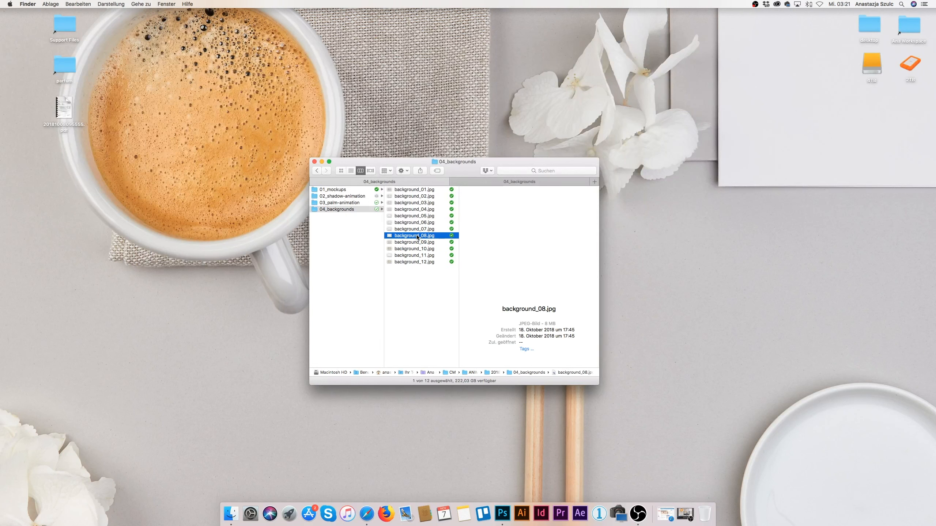
Open Scene_Creator.psd from the 01_mockups folder in Photoshop and move its window clear of the toolbox
click(336, 190)
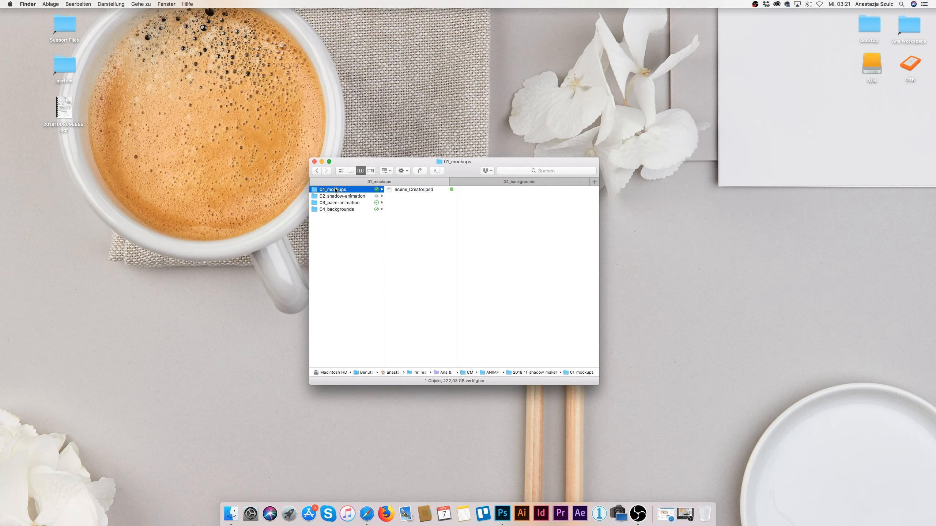
double_click(413, 190)
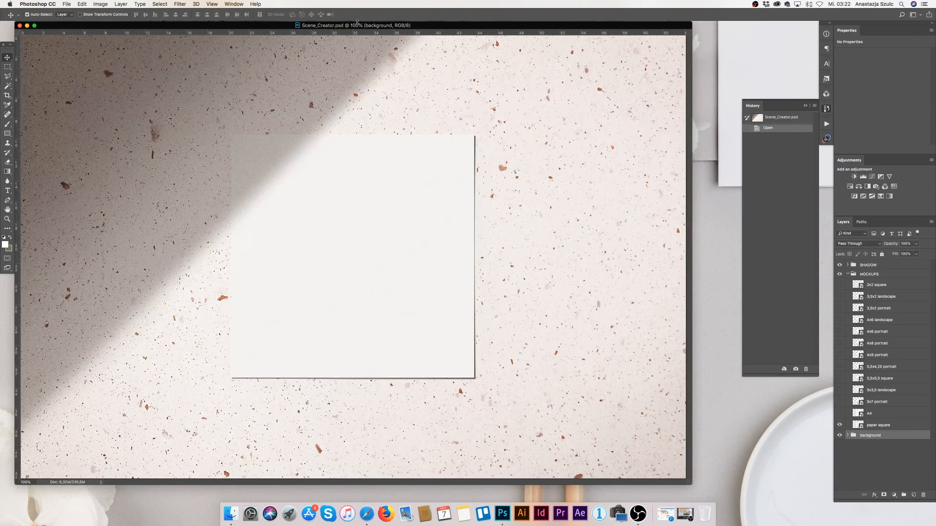
drag(357, 25, 414, 32)
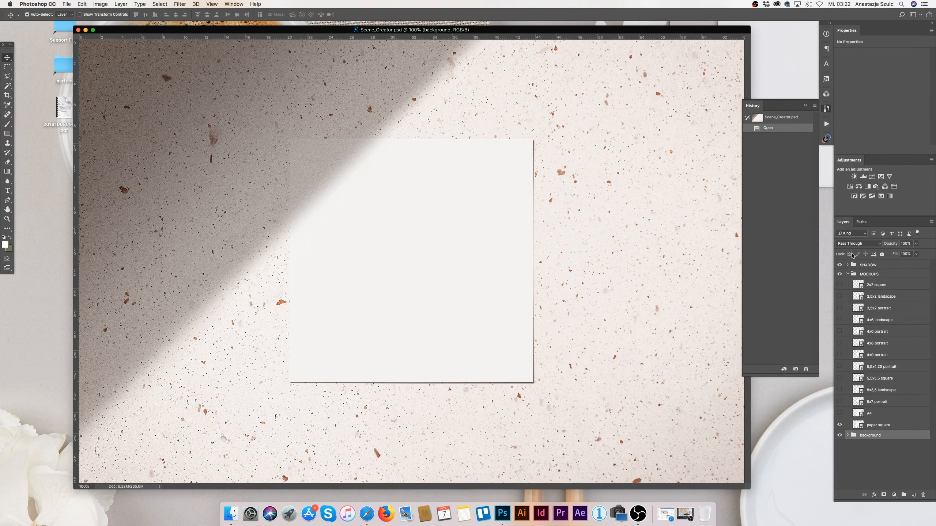
Preview the eucalyptus 02, eucalyptus 01 and lavender layers of the SHADOW group one at a time instead of the window shadow
click(848, 274)
click(847, 265)
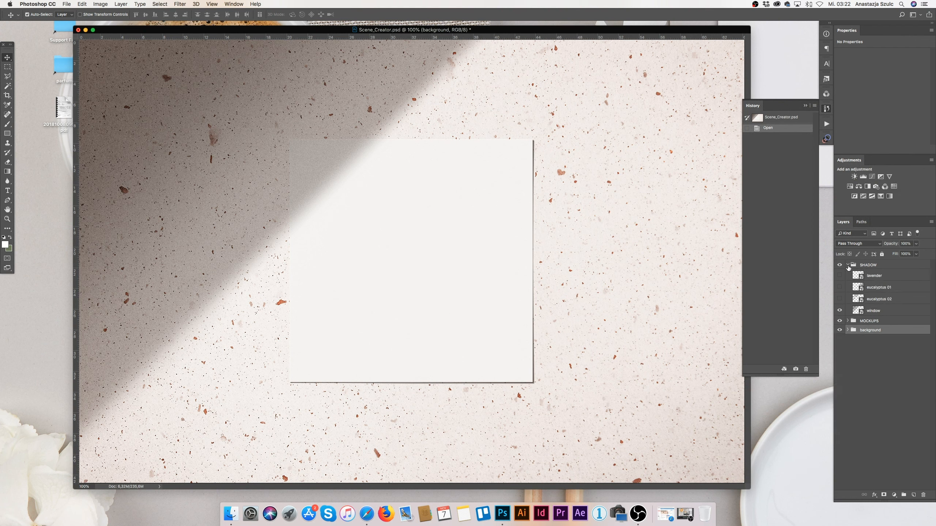
click(840, 310)
click(839, 299)
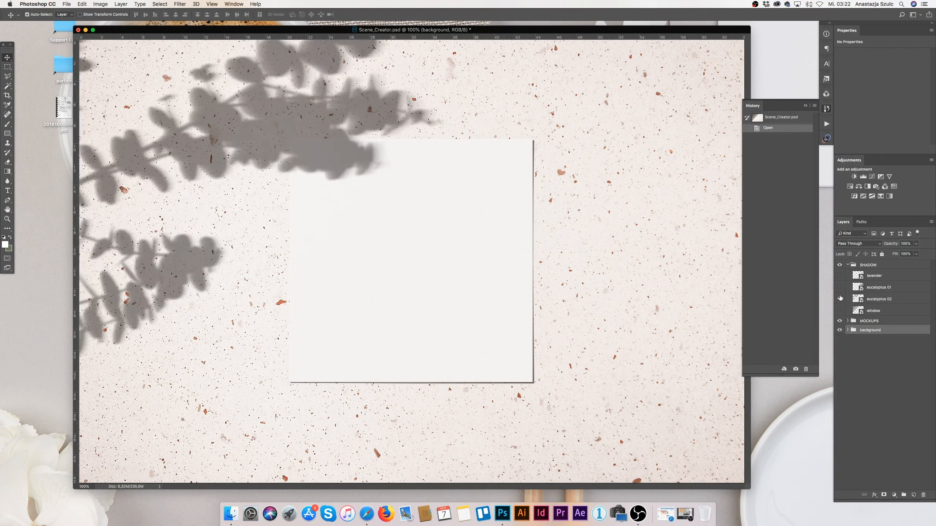
click(840, 299)
click(840, 287)
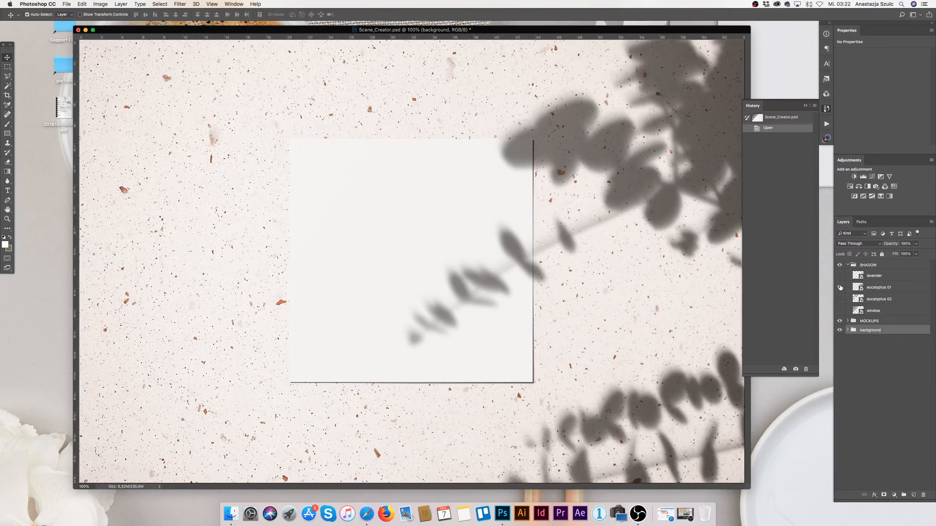
click(840, 288)
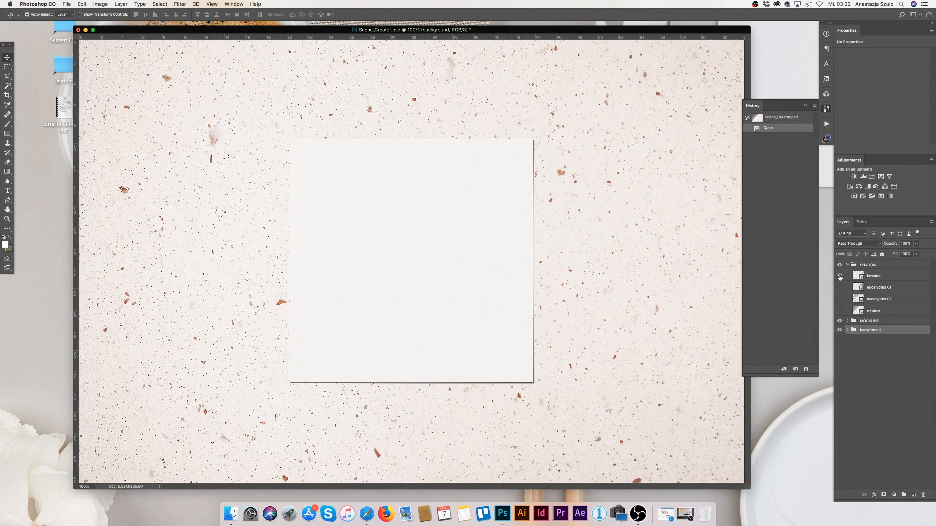
click(840, 276)
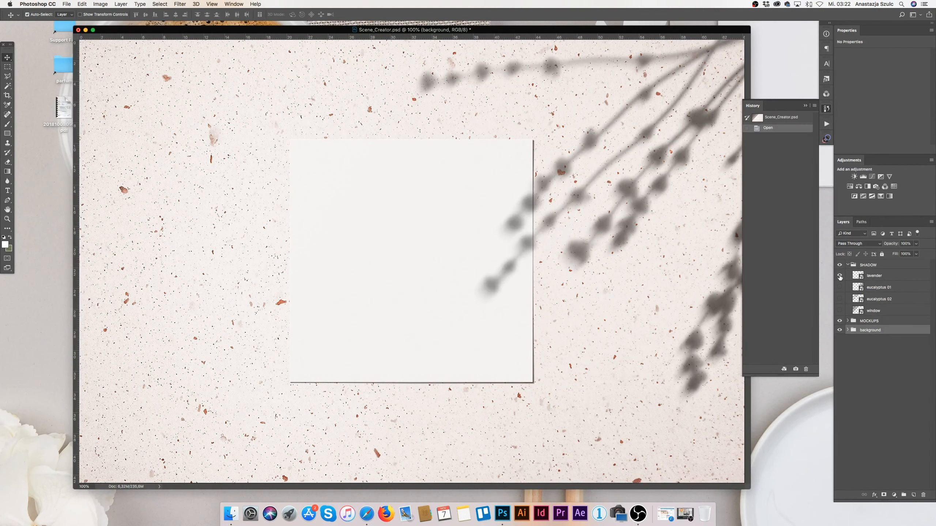
Select the lavender shadow layer and set its opacity to 100%
click(880, 279)
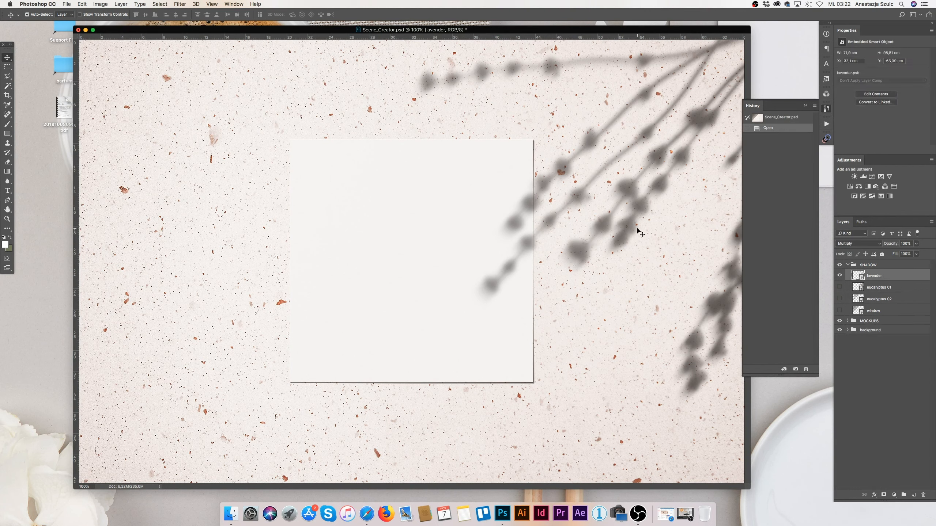
click(916, 244)
mouse_move(918, 253)
mouse_down()
mouse_move(894, 257)
mouse_move(919, 255)
mouse_up()
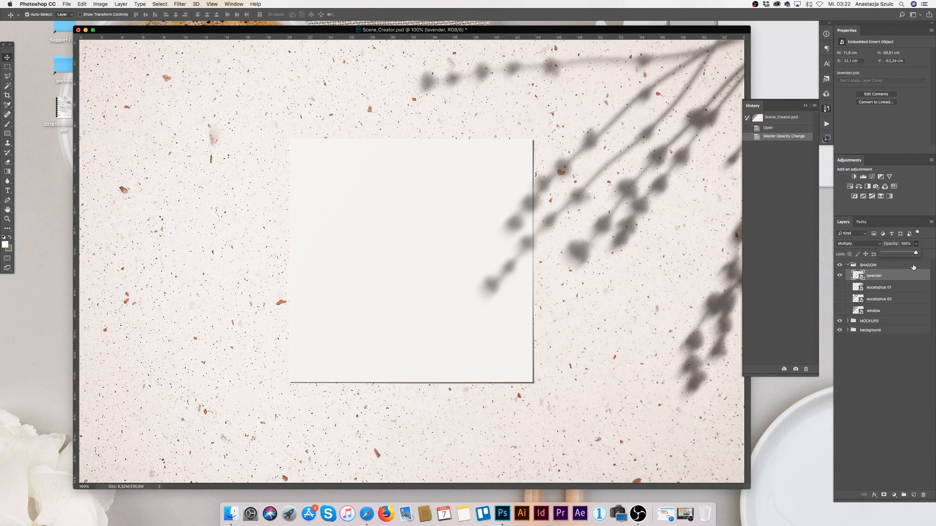
click(895, 276)
Add a coral red Solid Color fill layer above the lavender shadow and clip it to that layer
click(893, 496)
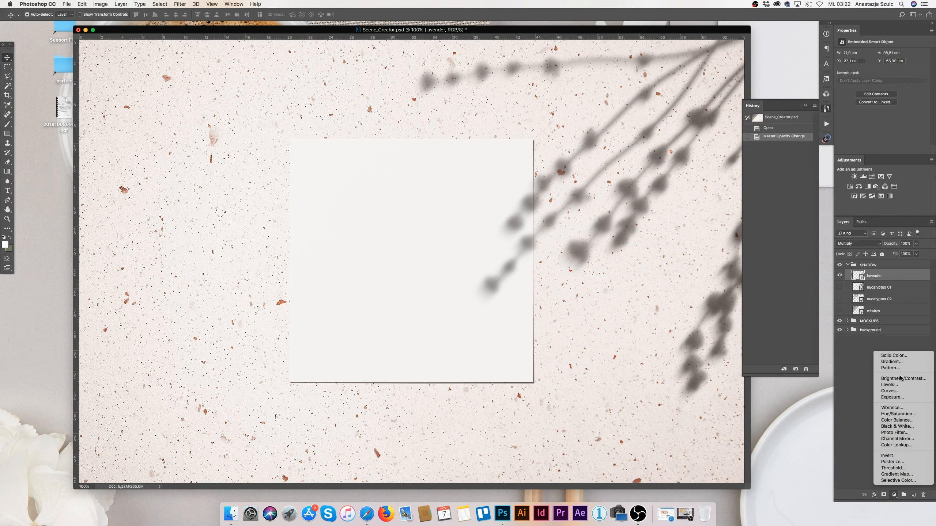
click(896, 356)
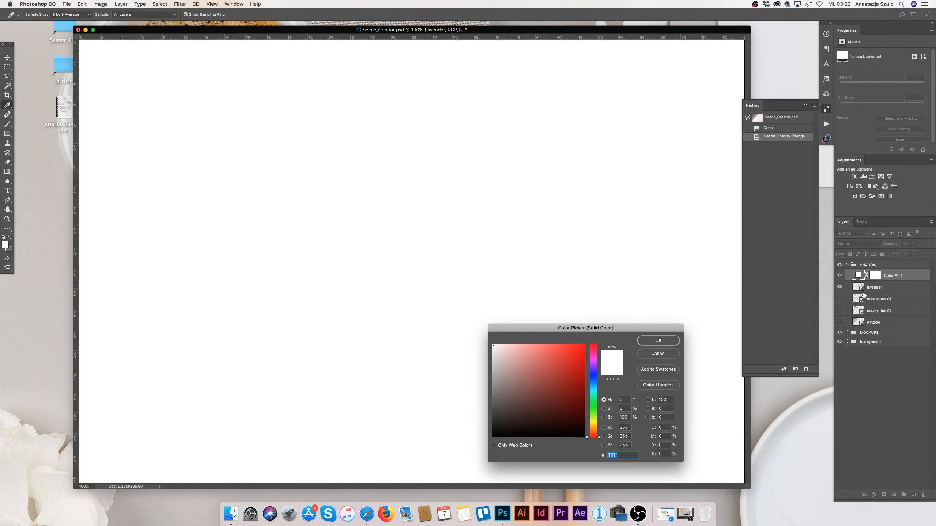
click(542, 356)
click(658, 341)
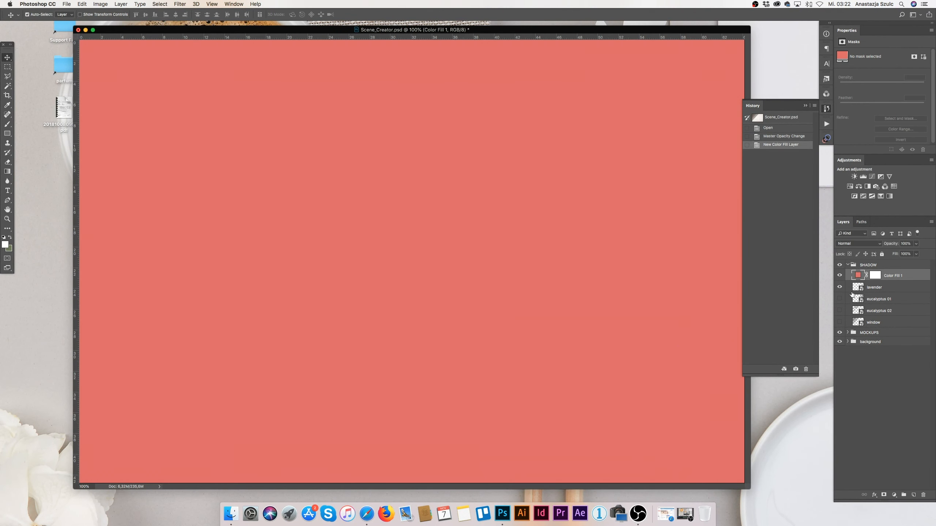
key(super+alt+g)
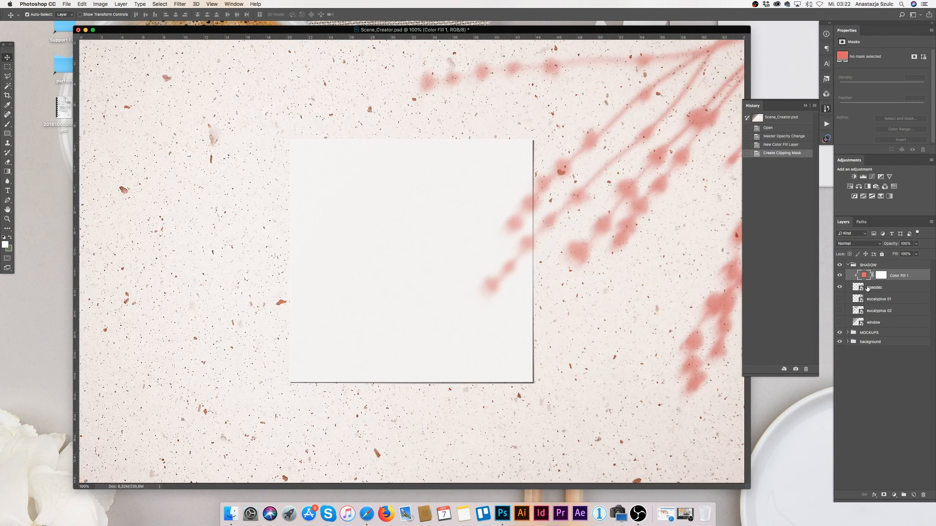
Delete the clipped colour fill layer and display the window shadow in place of the lavender one
key(Delete)
click(840, 275)
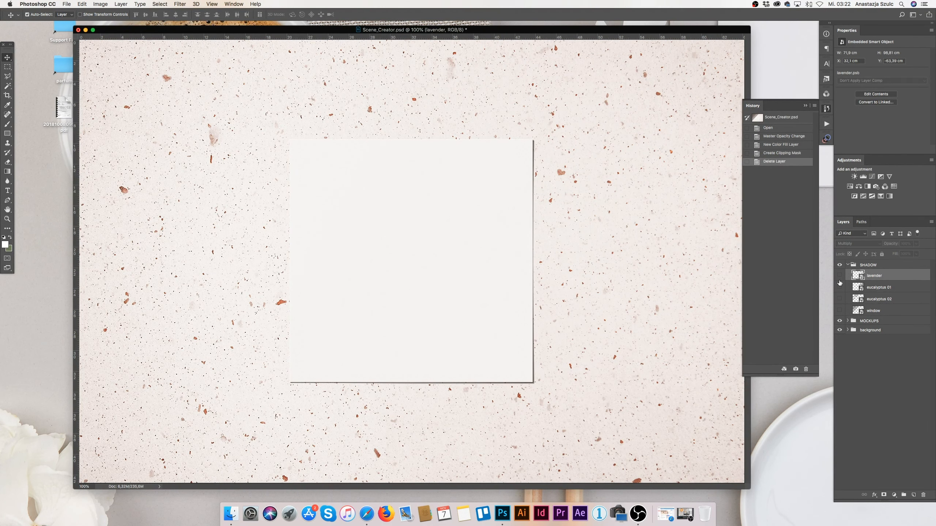
click(839, 310)
Show the 5,5x5,5 square mockup instead of the paper square and move it slightly to the right and down in the scene
click(848, 265)
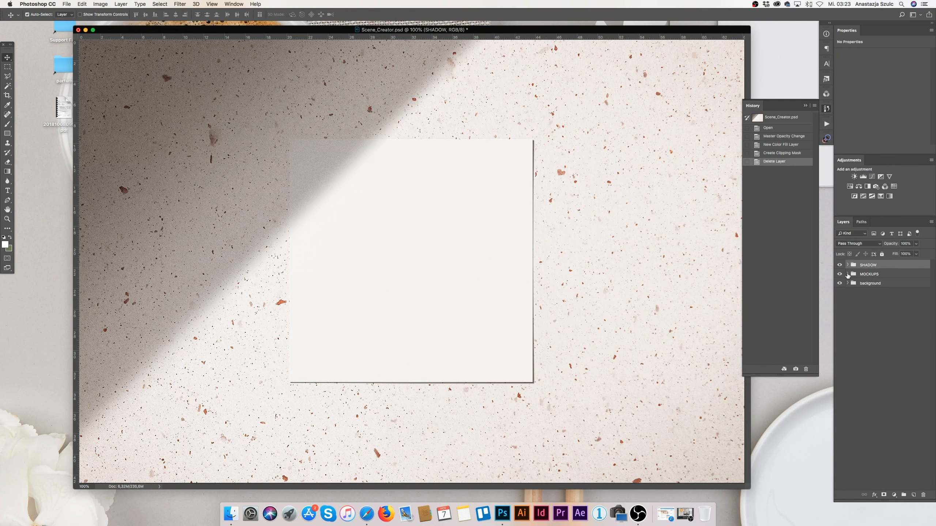
click(847, 275)
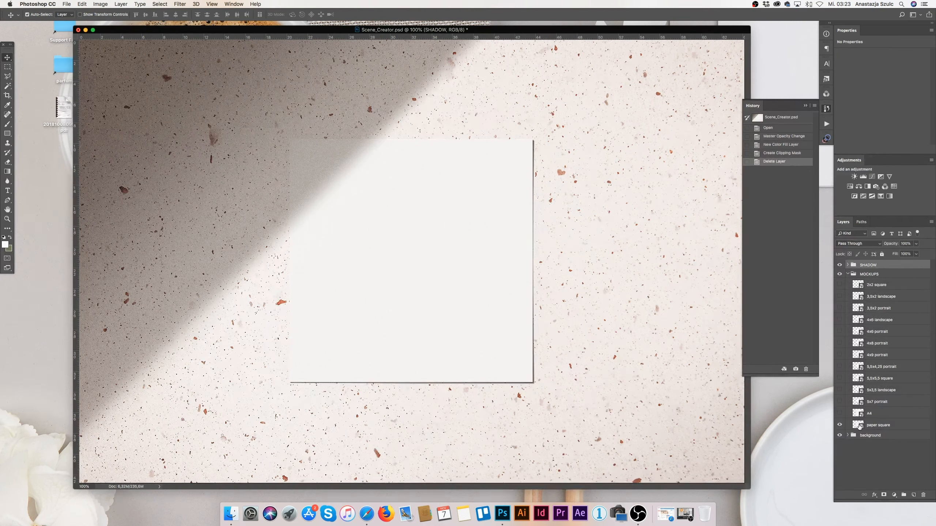
click(839, 425)
click(839, 379)
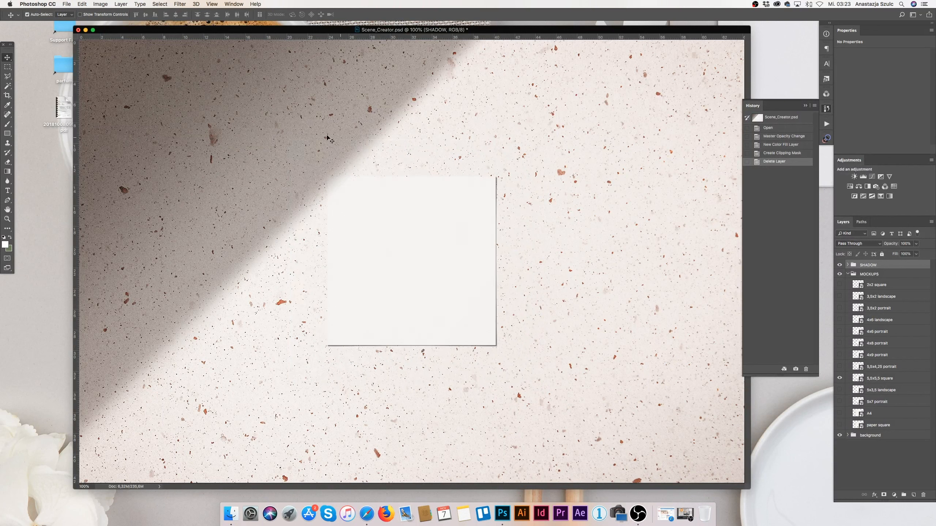
click(885, 380)
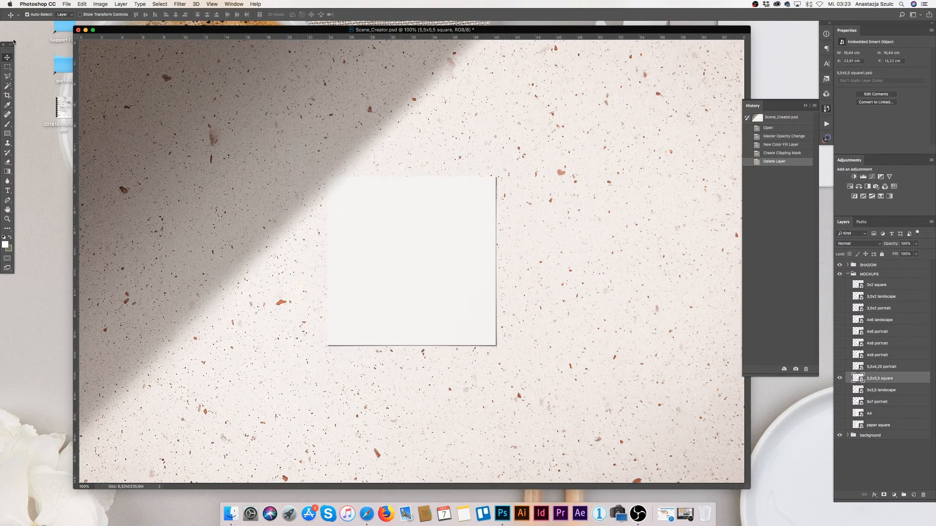
drag(399, 235, 427, 242)
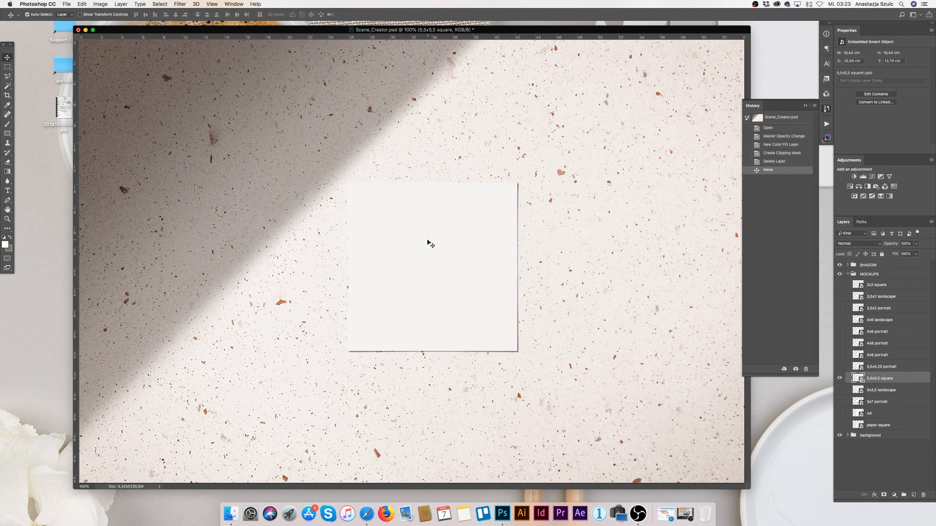
Open the YOUR DESIGN HERE smart object inside the 5,5x5,5 square mockup and place it in a separate window beside its parent document
double_click(856, 378)
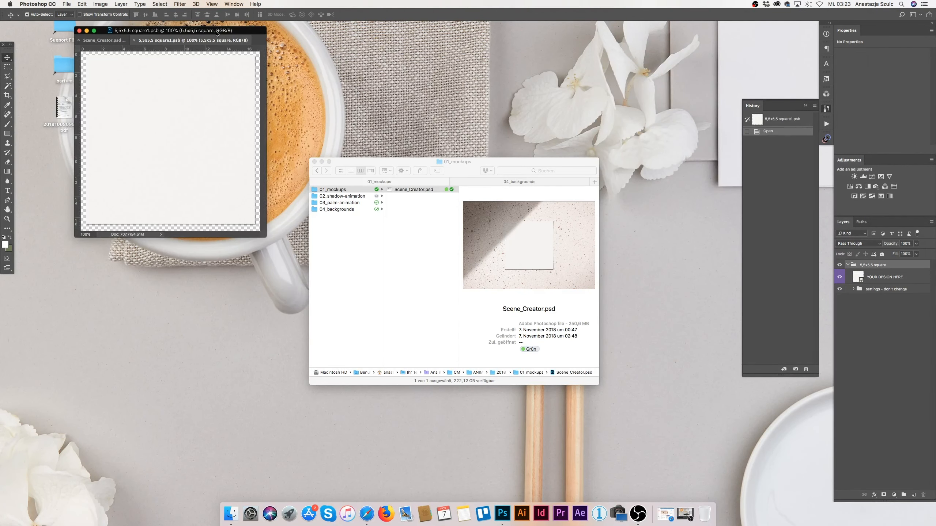
drag(219, 30, 517, 116)
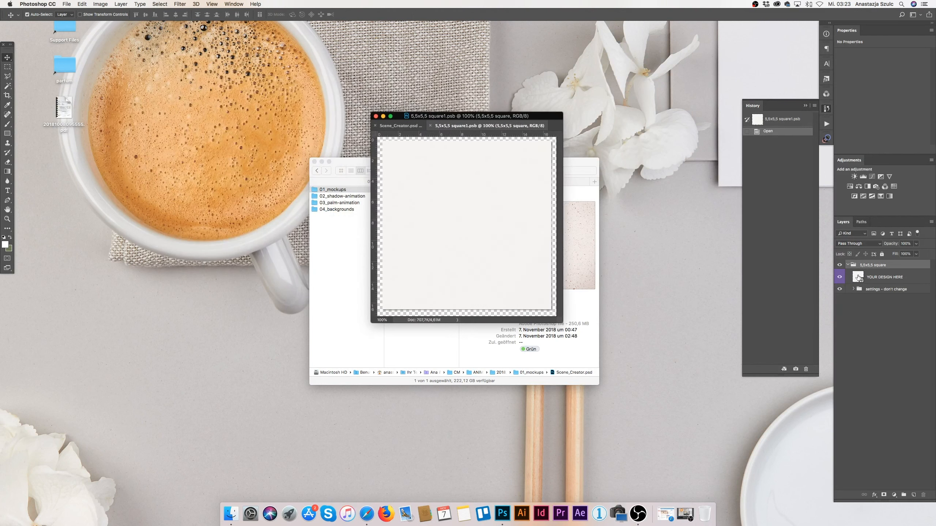
double_click(857, 277)
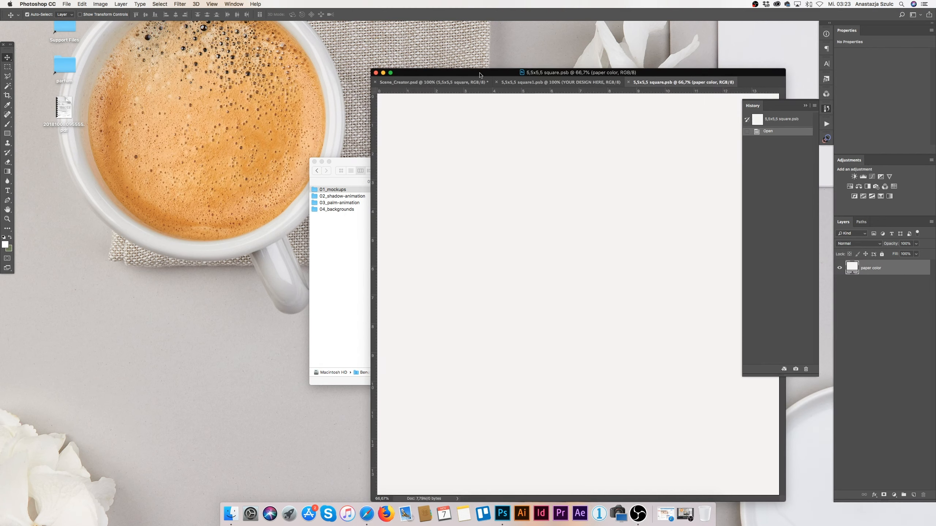
drag(536, 73, 333, 58)
drag(479, 69, 553, 71)
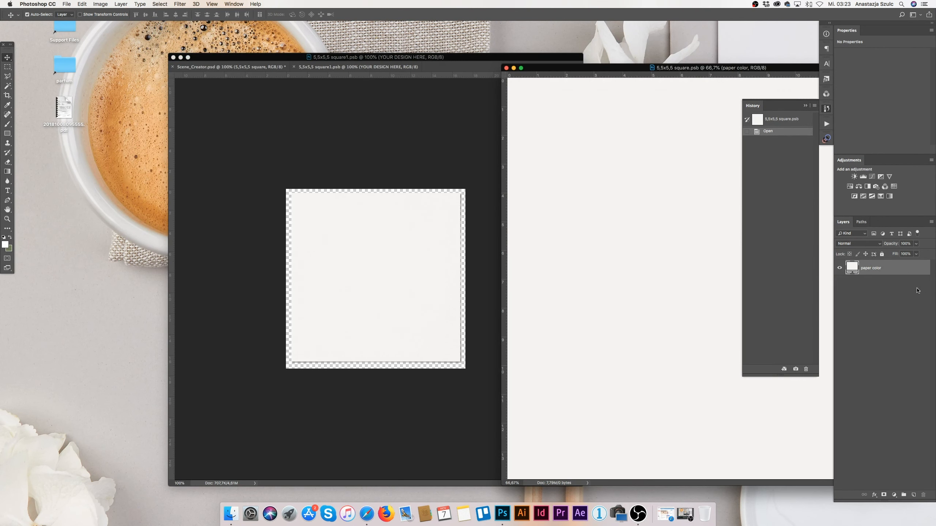
Change the paper color fill layer to a warm orange
double_click(852, 268)
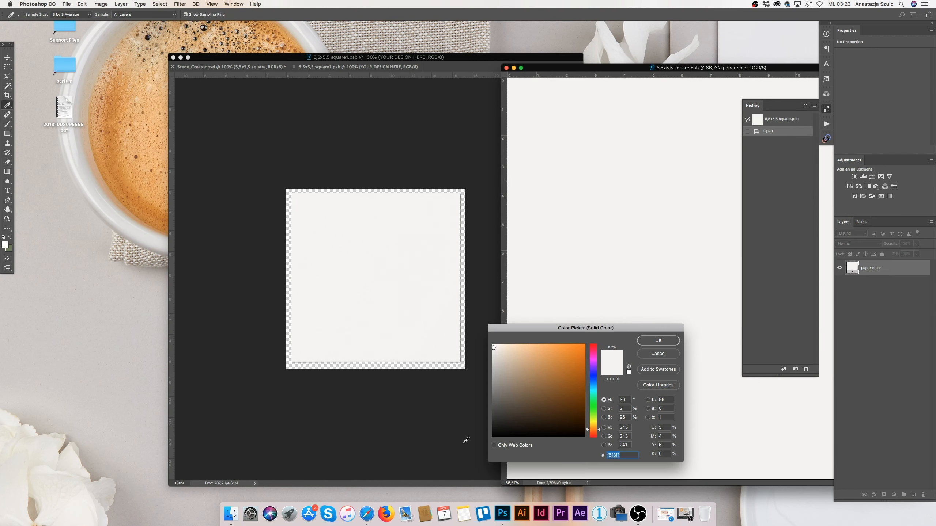
drag(511, 357, 538, 370)
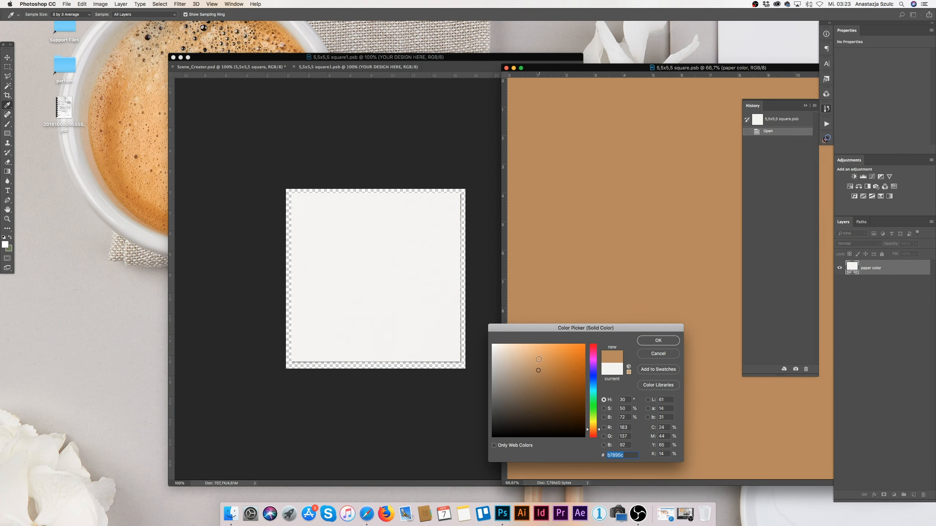
click(534, 356)
click(555, 363)
click(656, 341)
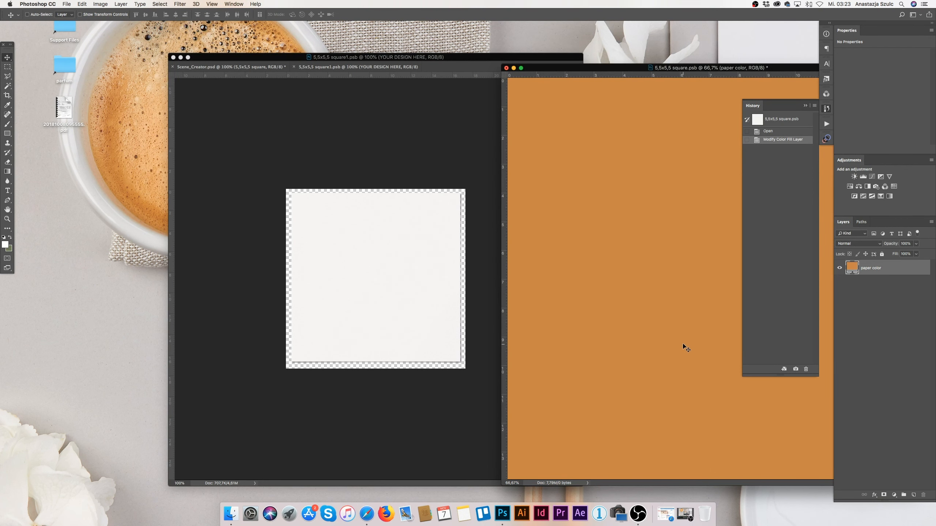
Save and close both nested smart object documents to update the 5,5x5,5 square in Scene_Creator.psd
key(super+s)
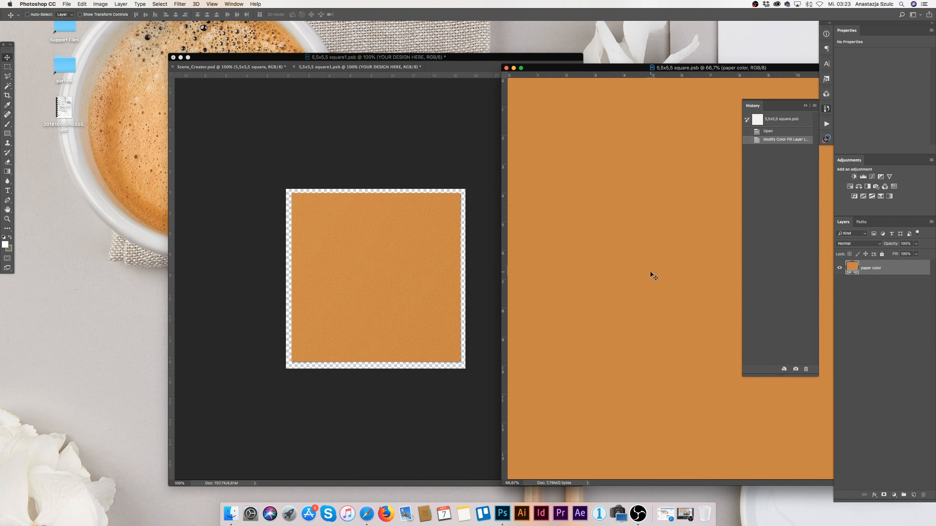
key(super+w)
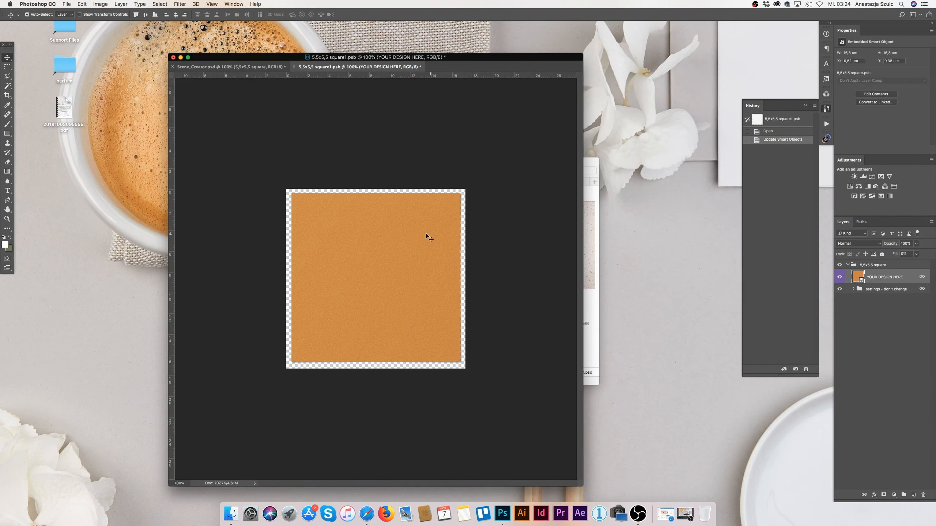
key(super+s)
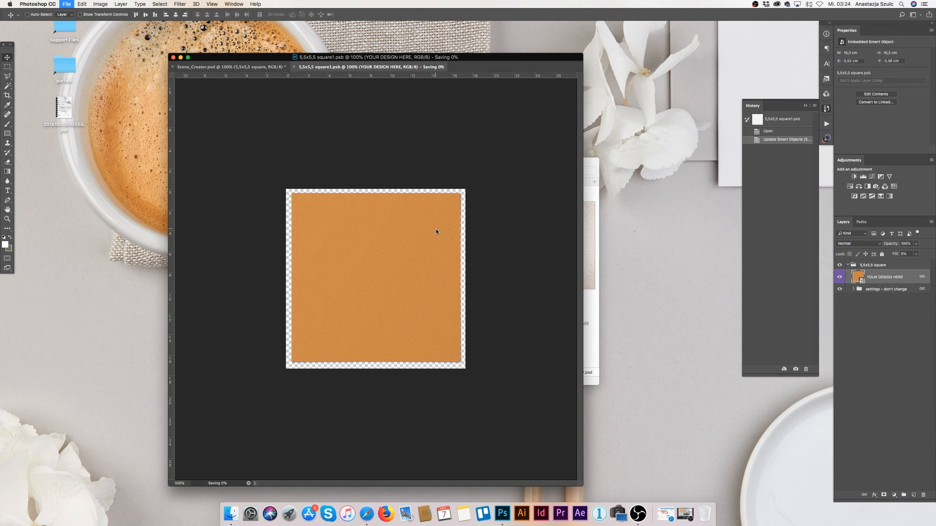
key(super+w)
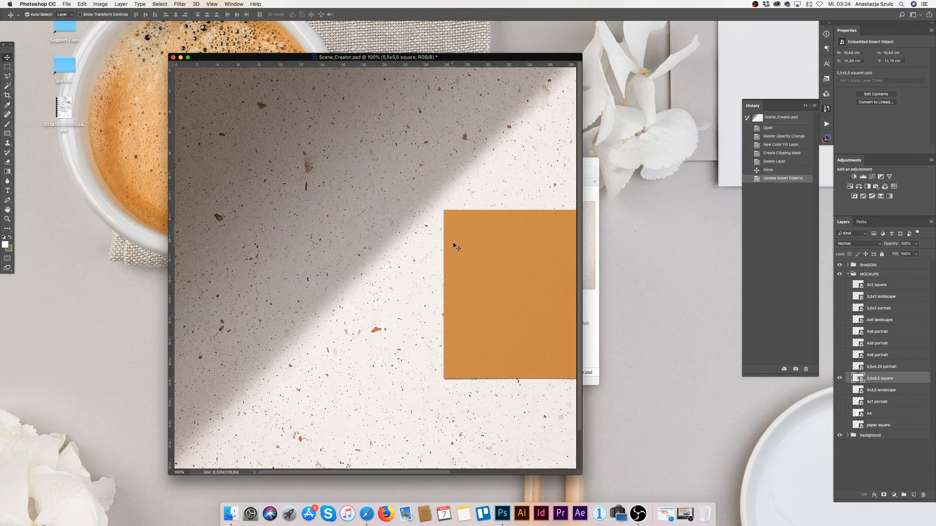
scroll(457, 247, right, 5)
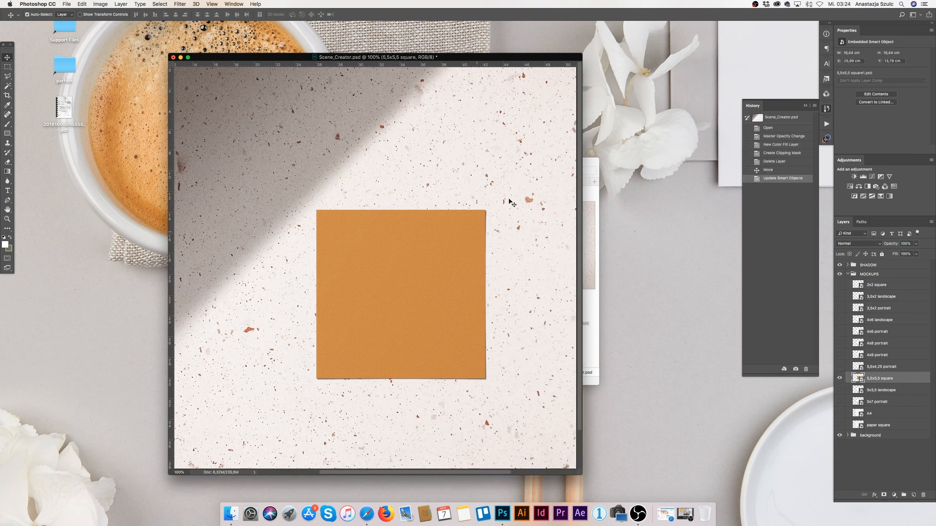
Enlarge the Scene_Creator.psd window, then open the YOUR DESIGN HERE smart object nested inside the 5,5x5,5 square mockup
double_click(579, 57)
scroll(630, 149, down, 2)
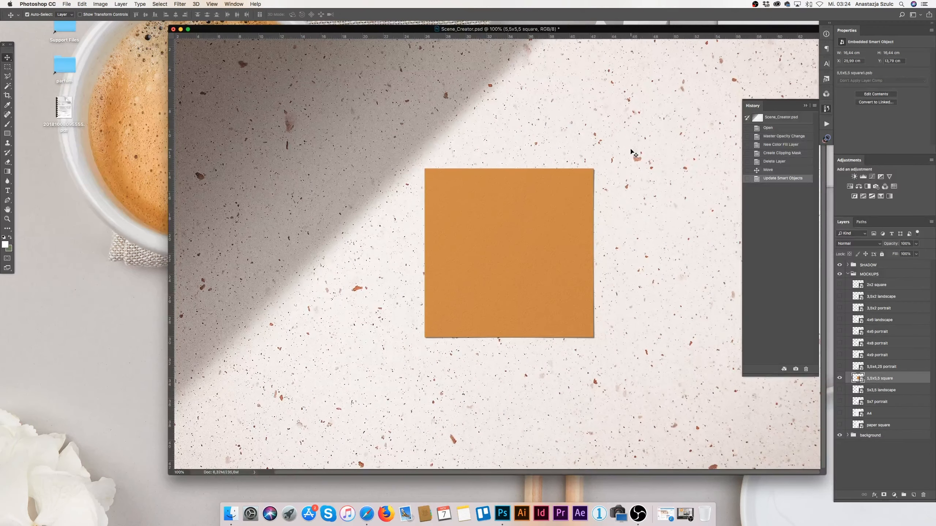
double_click(855, 379)
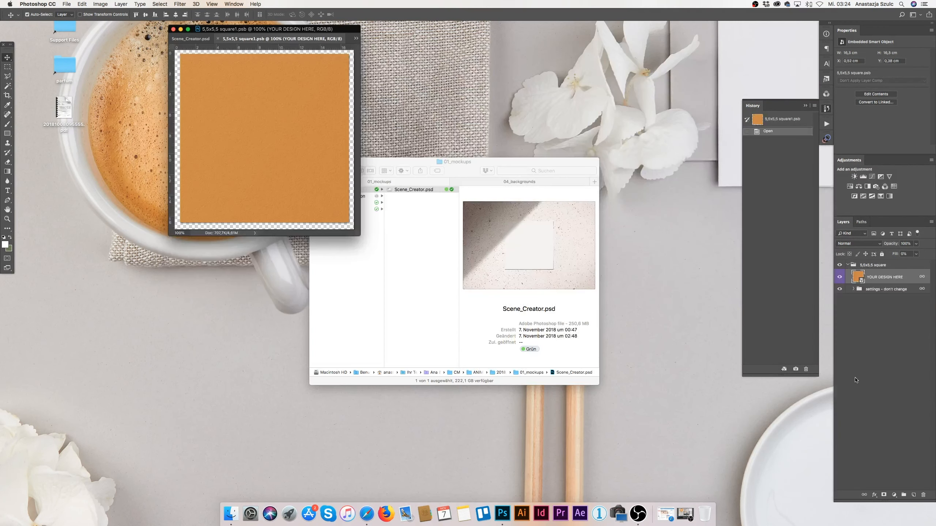
double_click(857, 277)
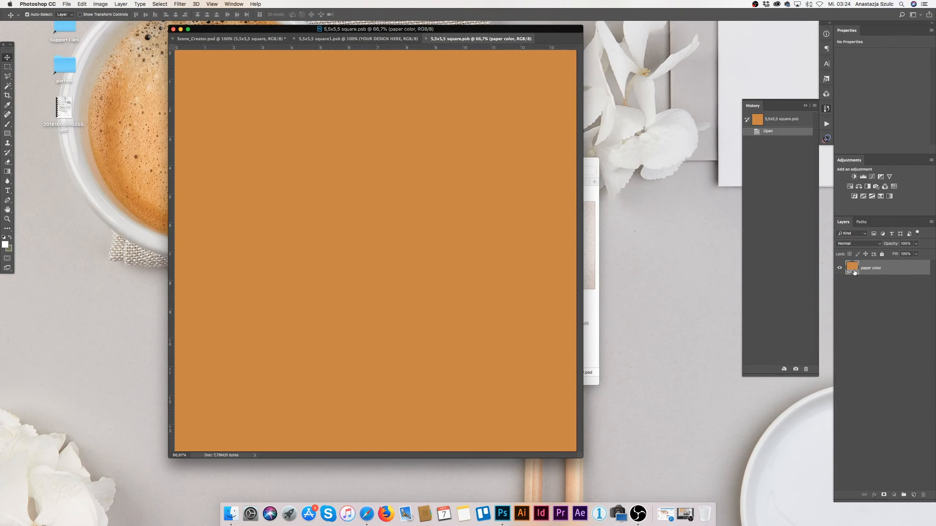
Change the paper color fill layer to a light beige
double_click(853, 271)
click(523, 363)
drag(523, 363, 519, 358)
click(658, 341)
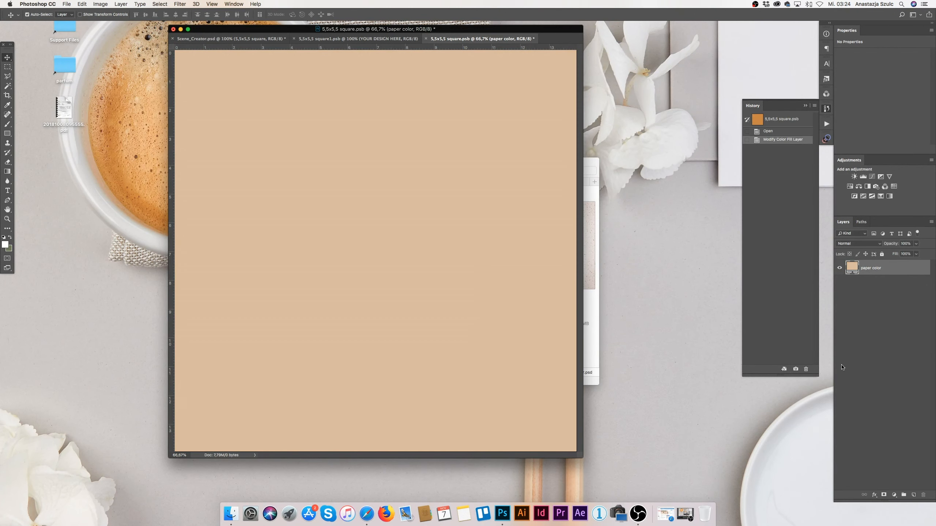
Add a new layer and brush a looping white flourish about 4.8 cm wide near the middle of the square
click(914, 495)
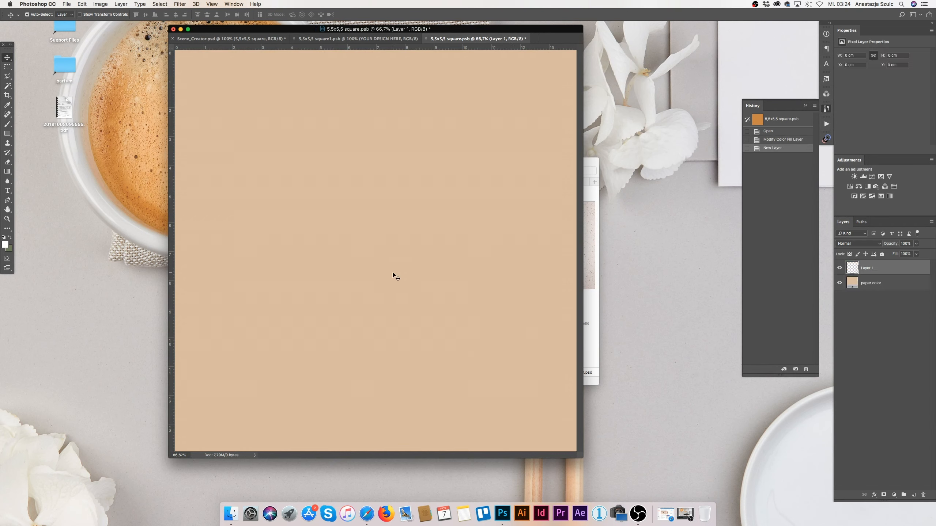
key(b)
mouse_move(288, 238)
mouse_down()
mouse_move(374, 273)
mouse_move(425, 277)
mouse_up()
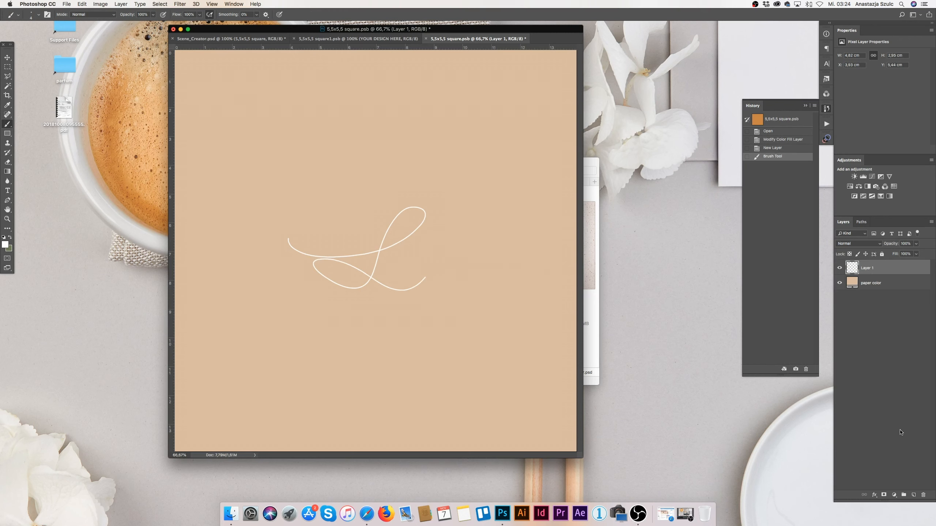
Add the text "hello" just above the brushed flourish as a new type layer
key(t)
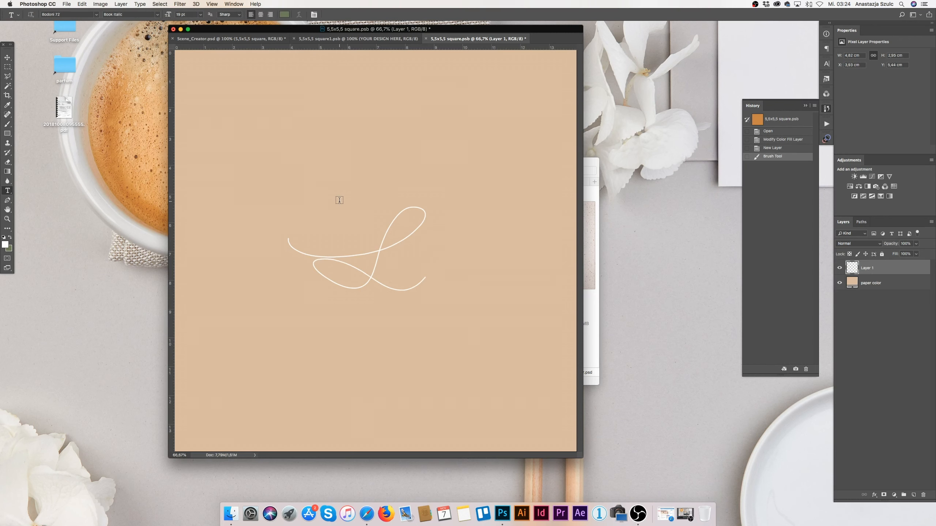
click(339, 200)
text(hello)
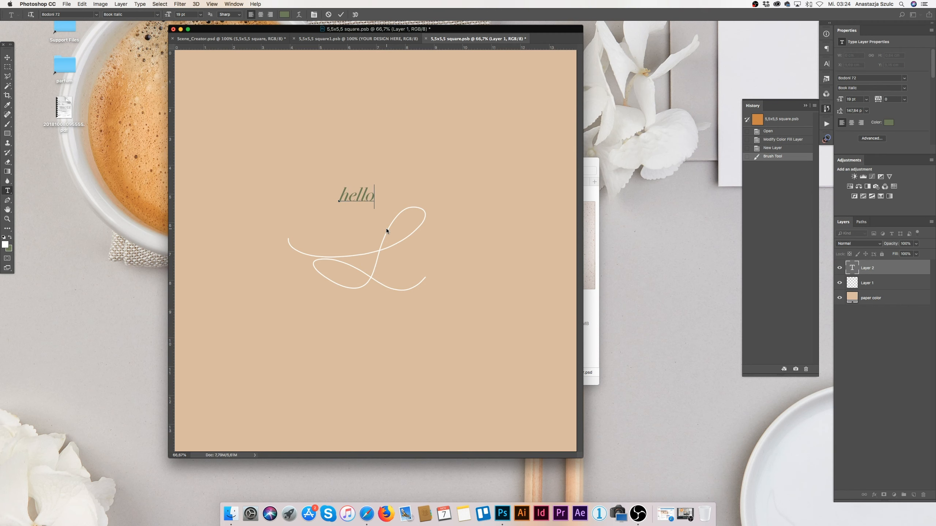
click(7, 57)
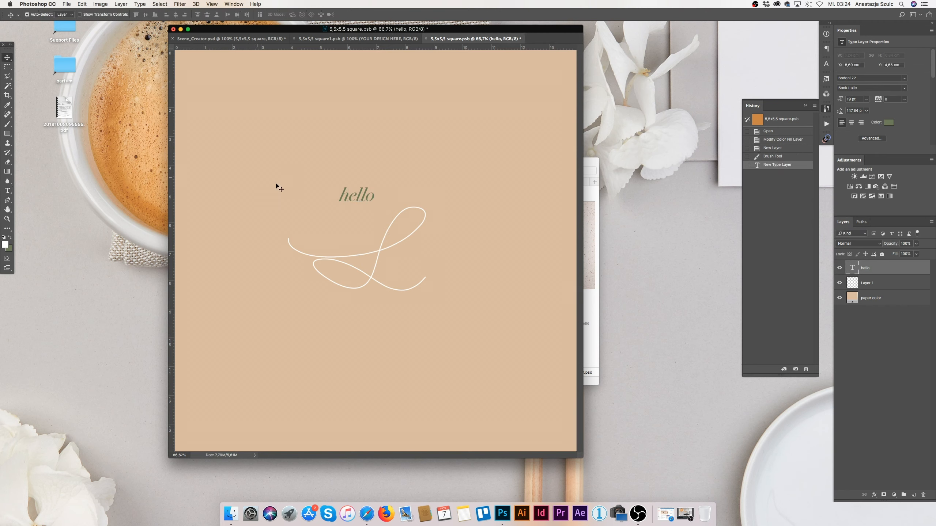
Save and close both nested smart object documents to update the 5,5x5,5 square, then widen the scene window to show the whole card
key(super+s)
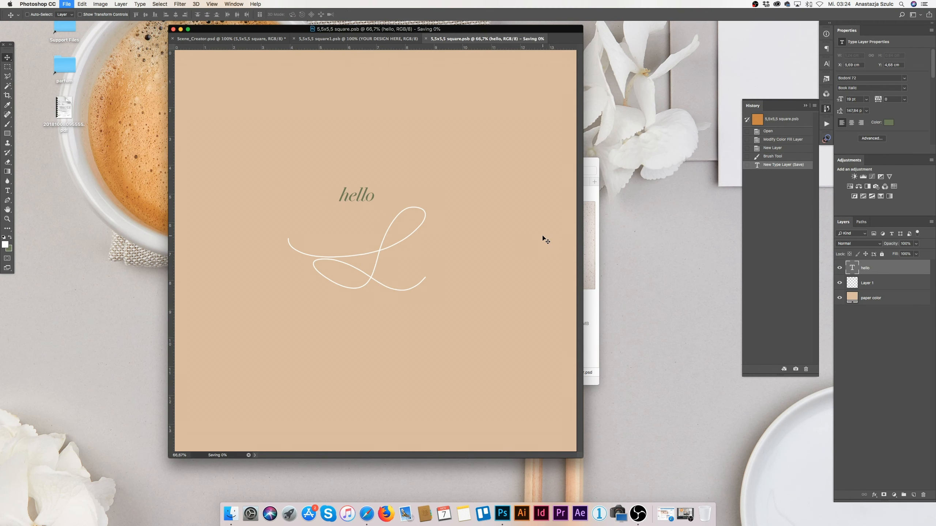
key(super+w)
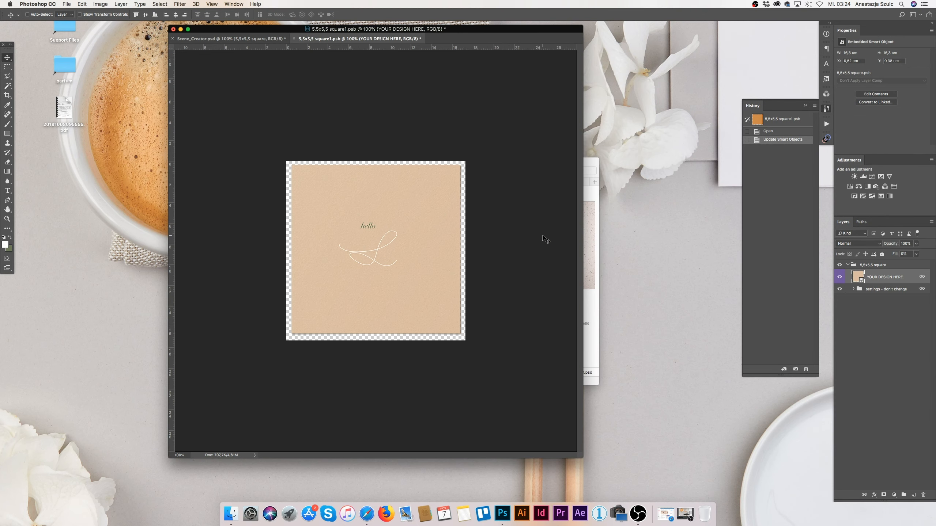
key(super+s)
key(super+w)
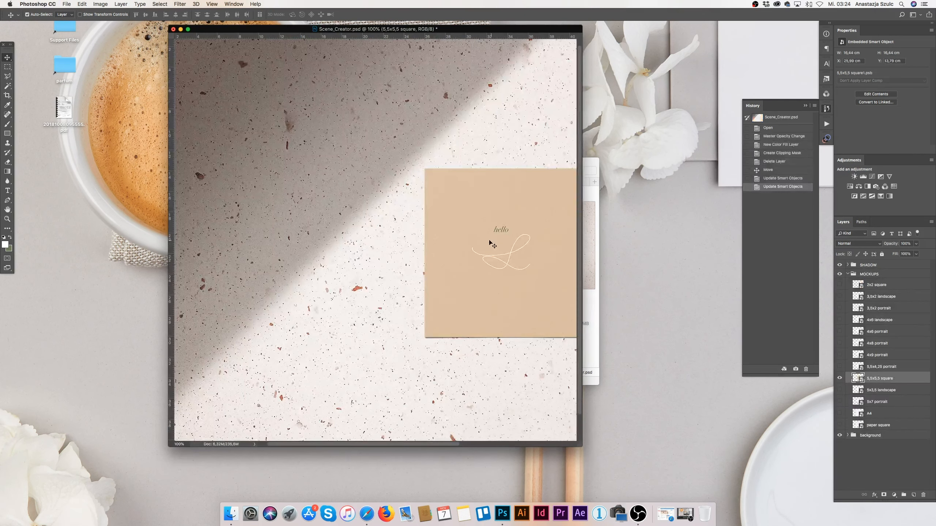
scroll(491, 244, right, 5)
drag(582, 29, 808, 27)
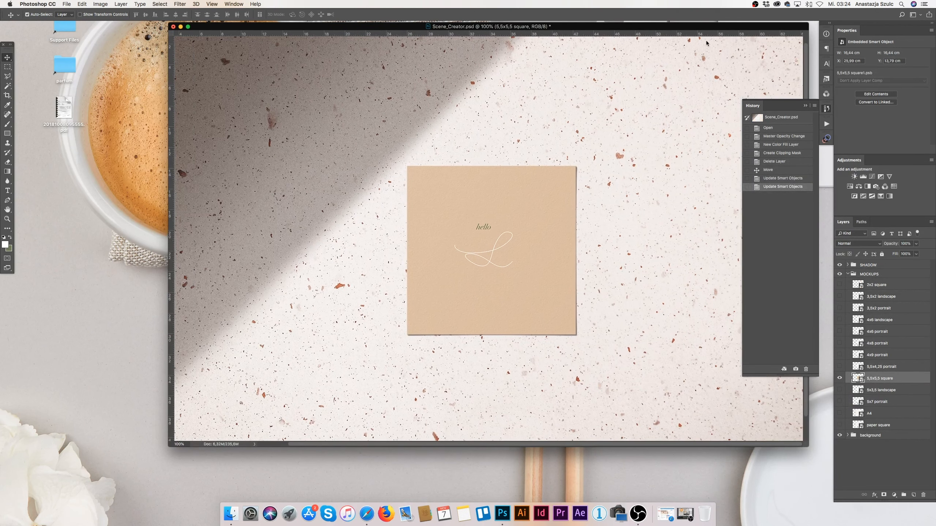
Swap the visible 5,5x5,5 square mockup for the 5,5x4,25 portrait mockup, previewing the 4x8 portrait first
click(839, 378)
click(840, 343)
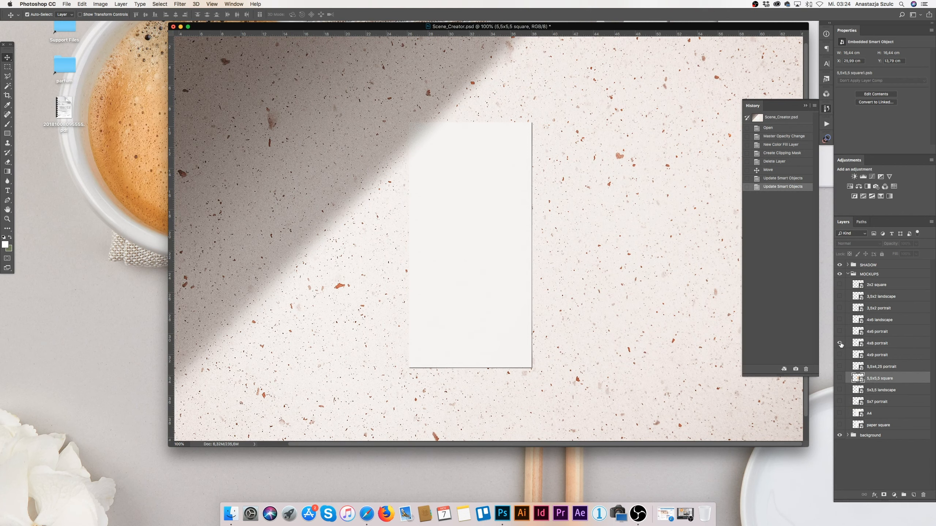
click(840, 343)
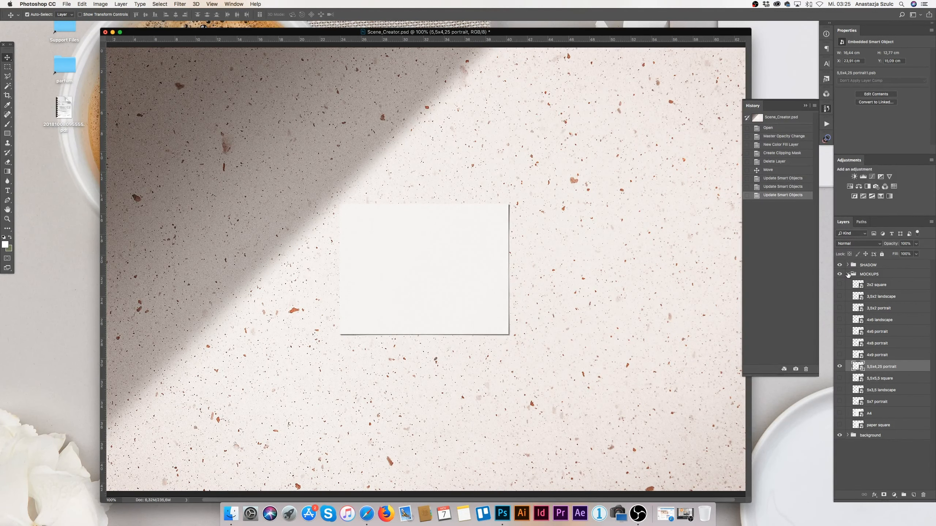
Collapse MOCKUPS and expand the background group, then place background_05.jpg from the 04_backgrounds folder in Finder into the scene
click(847, 275)
click(848, 283)
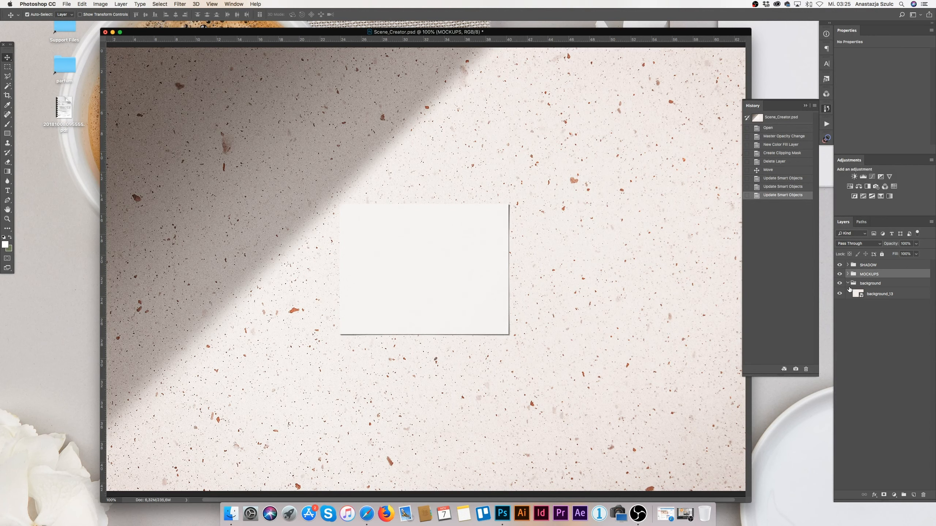
click(231, 513)
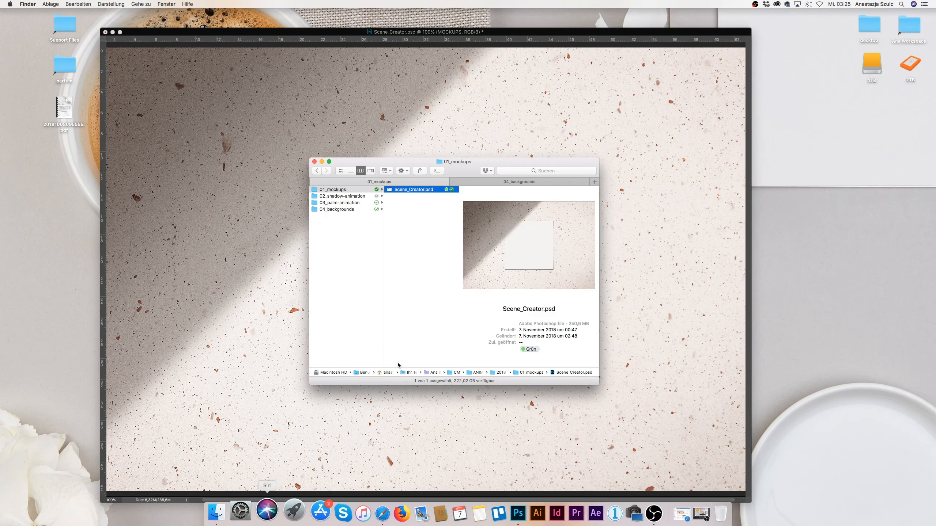
click(344, 210)
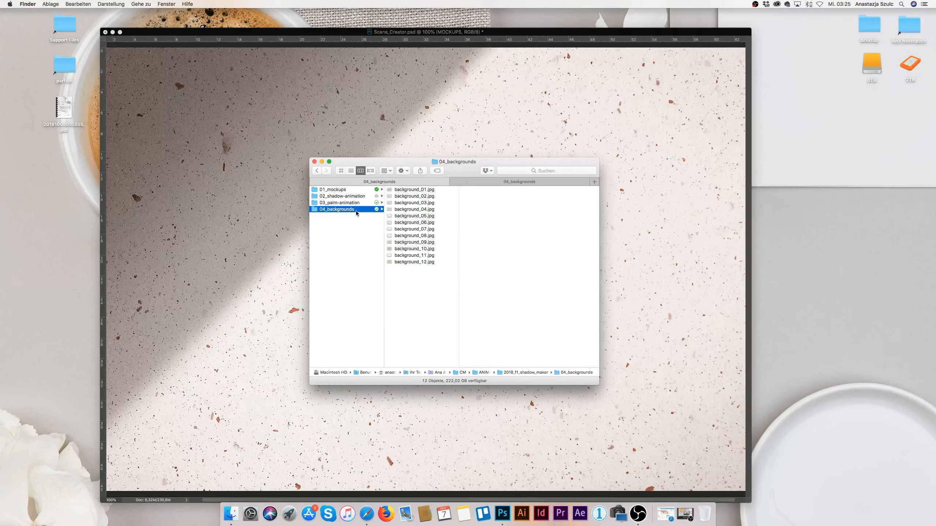
click(425, 217)
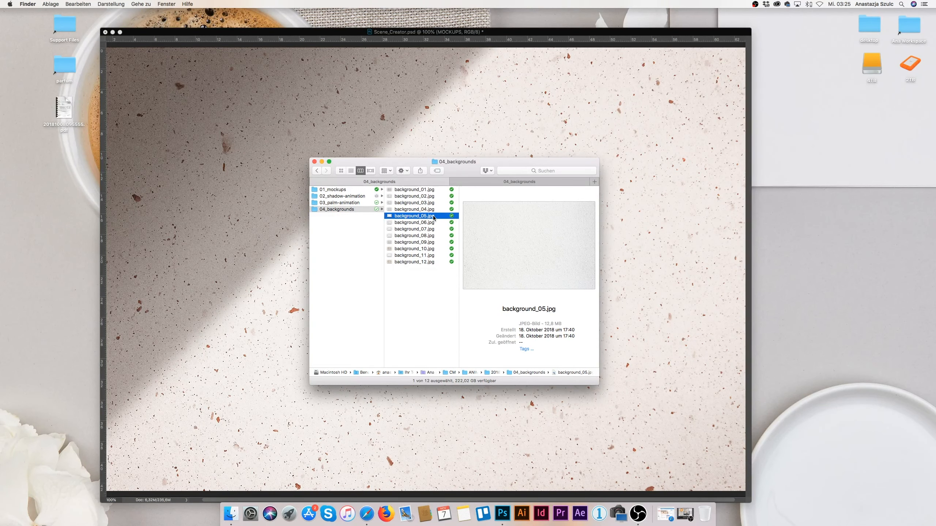
drag(455, 220, 217, 226)
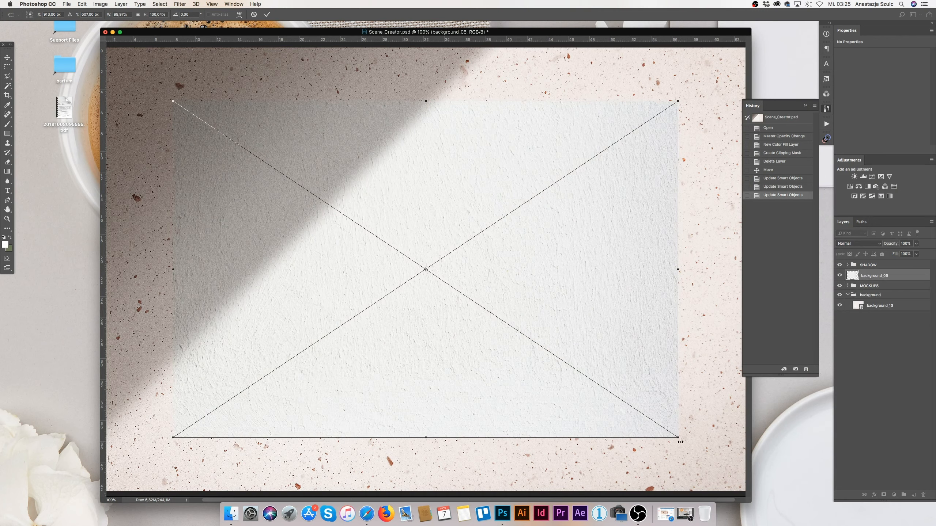
Scale the placed background_05 image up until it covers the whole canvas
drag(680, 442, 744, 498)
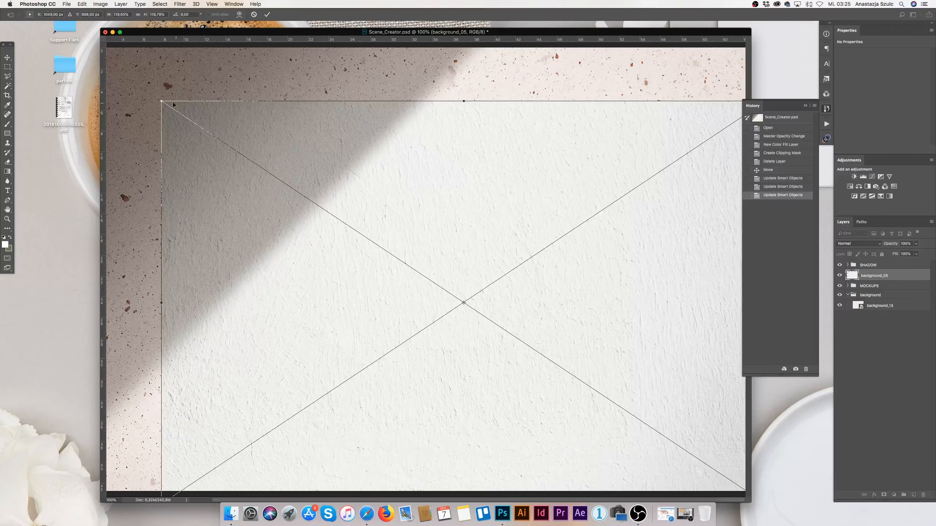
drag(161, 101, 76, 17)
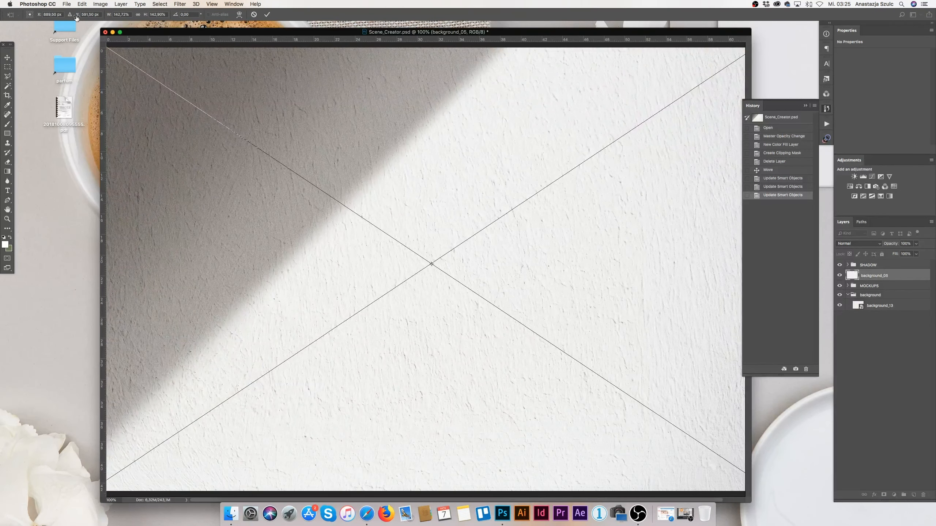
key(Return)
Move background_05 into the background group above background_13 as a trial, then delete that layer
drag(881, 276, 880, 302)
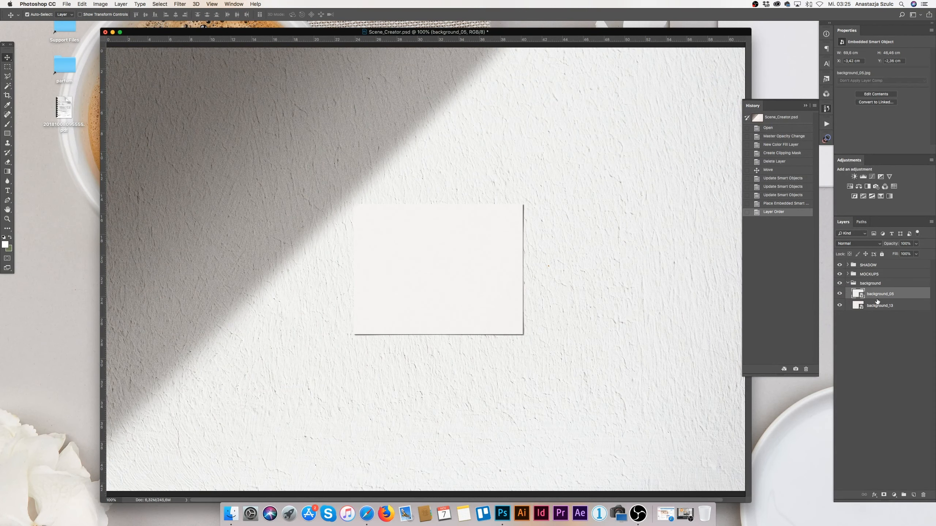
key(BackSpace)
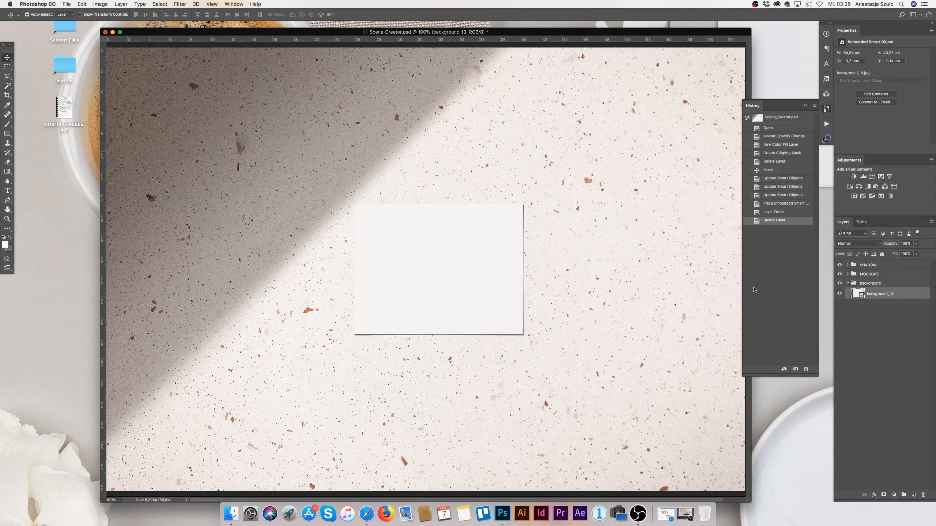
Hide the SHADOW group and place Palm_02_organic_shadow.mov from the 02_shadow-animation folder in Finder into the scene
click(840, 265)
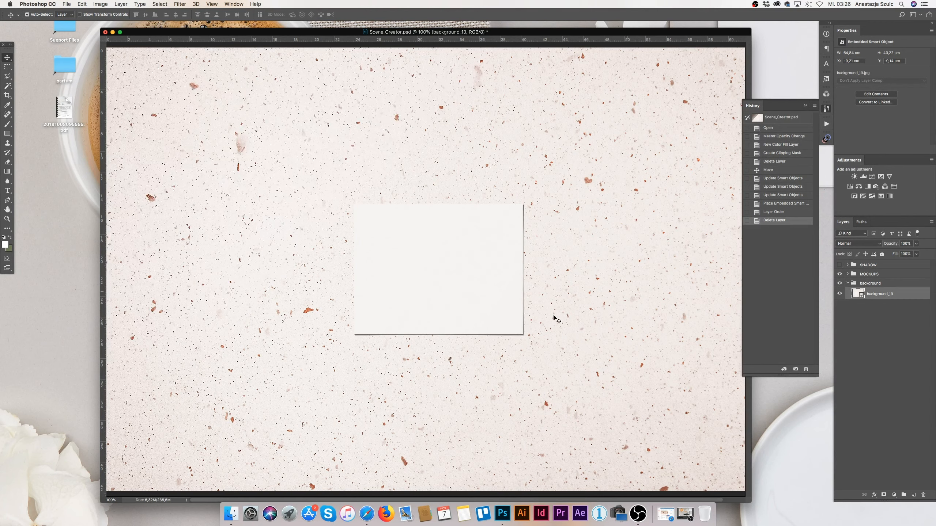
click(231, 512)
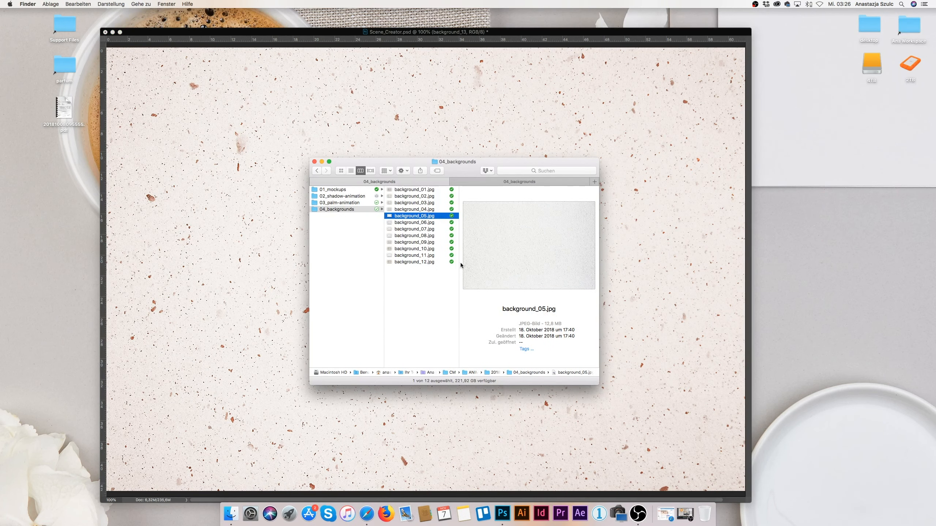
click(349, 198)
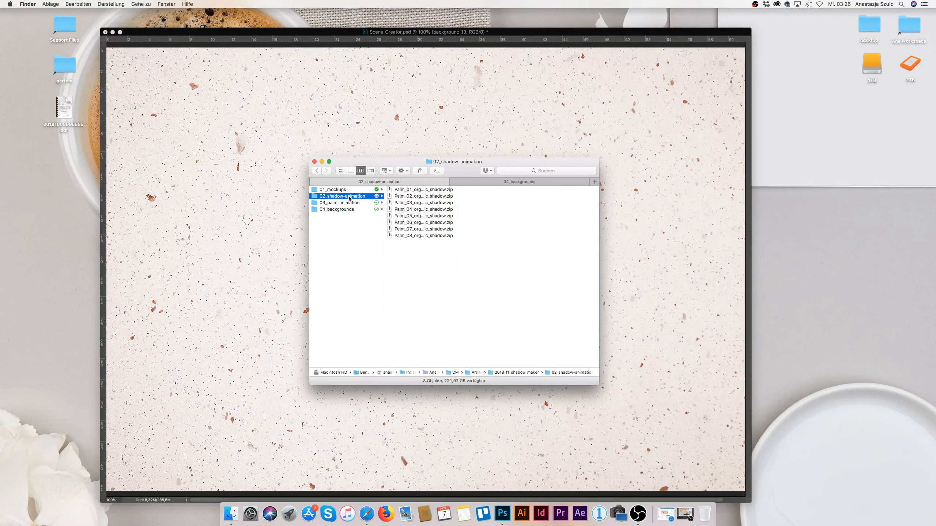
click(500, 182)
click(412, 196)
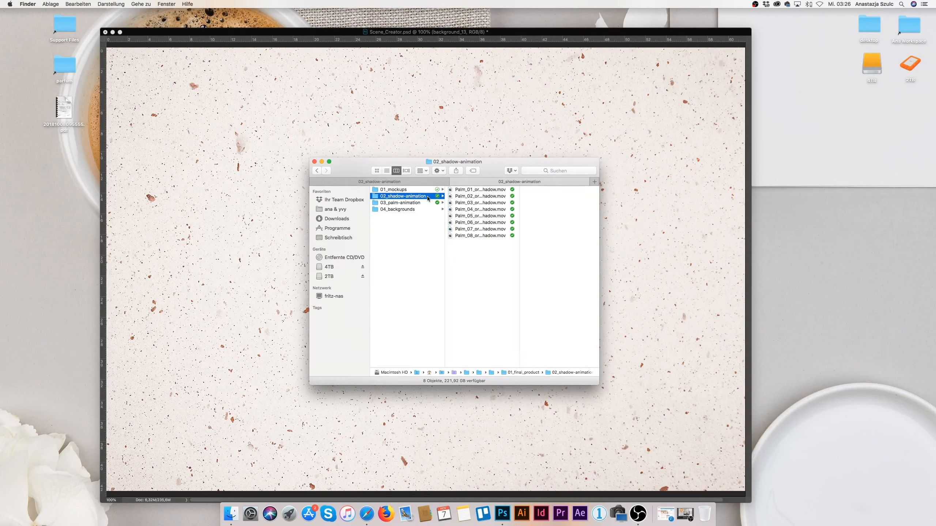
drag(492, 200, 231, 178)
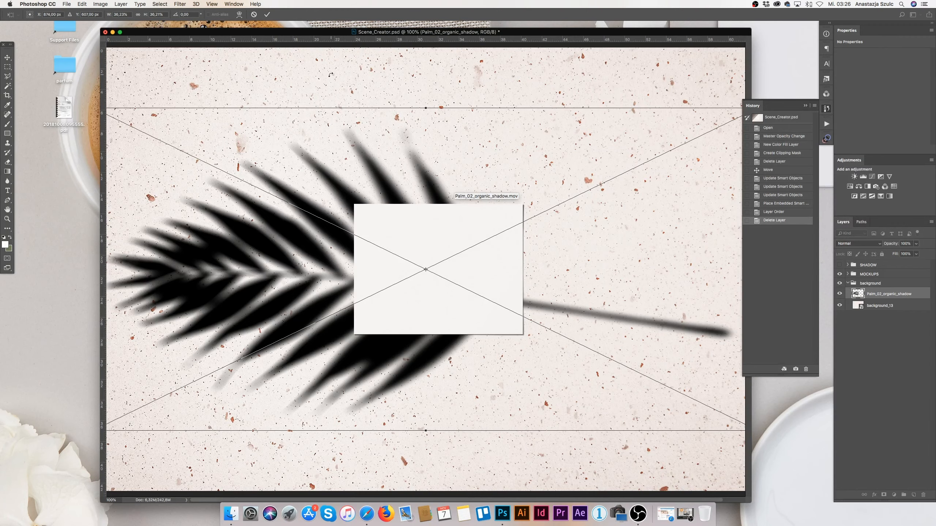
Rotate the palm shadow by -30 degrees, scaled to about 40%, and position it over the upper-right corner of the scene
drag(330, 75, 226, 127)
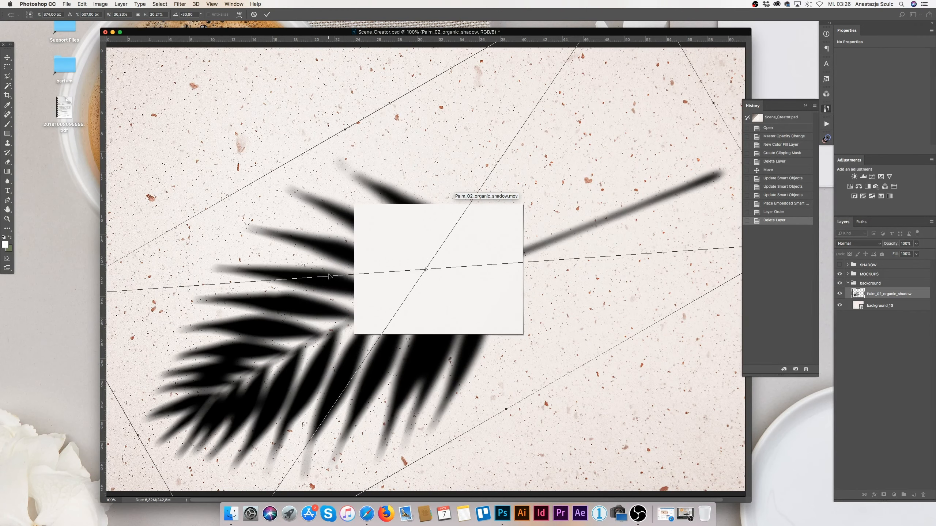
drag(303, 300, 615, 62)
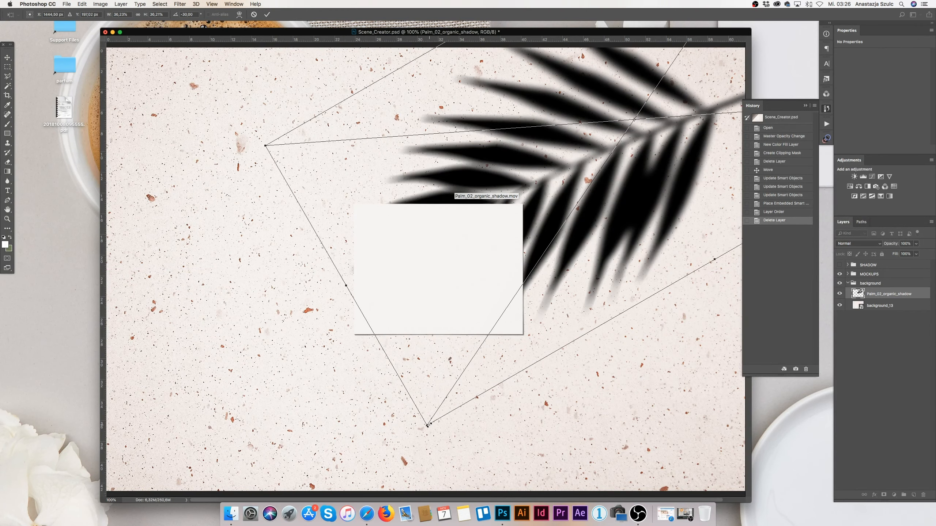
drag(428, 425, 387, 485)
drag(498, 380, 552, 317)
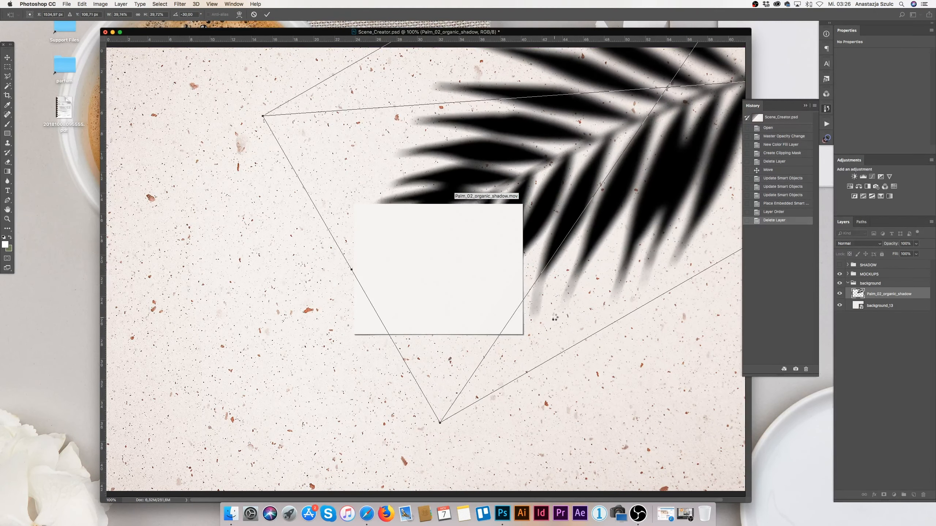
key(Return)
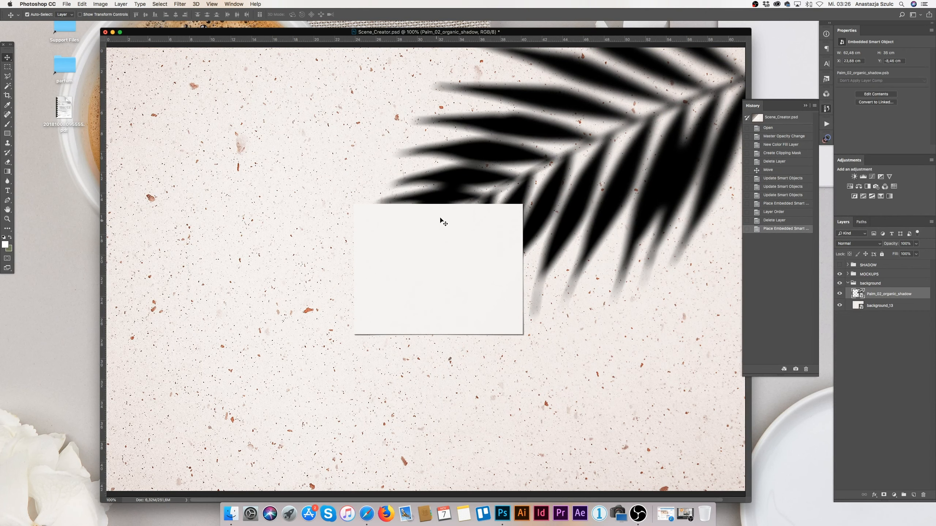
Move the Palm_02_organic_shadow layer above the MOCKUPS group and set its opacity to 30%
drag(887, 295, 884, 272)
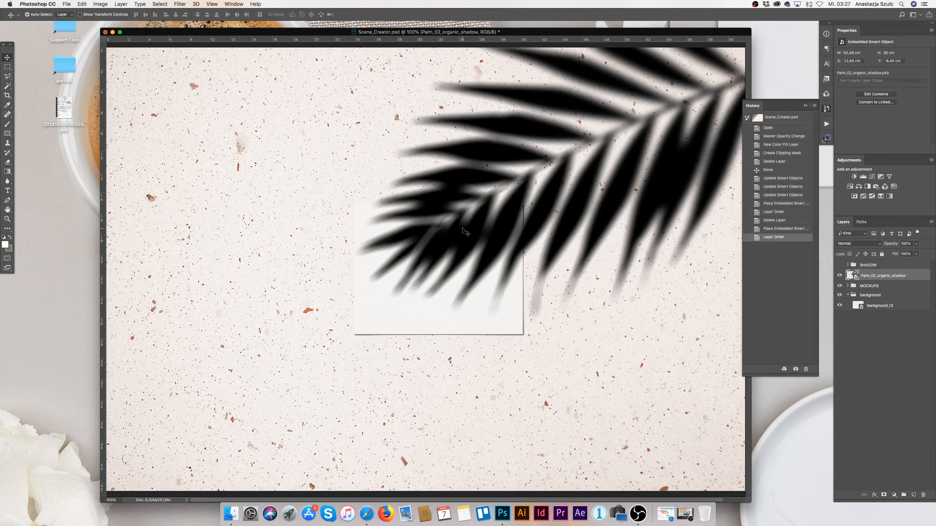
click(907, 244)
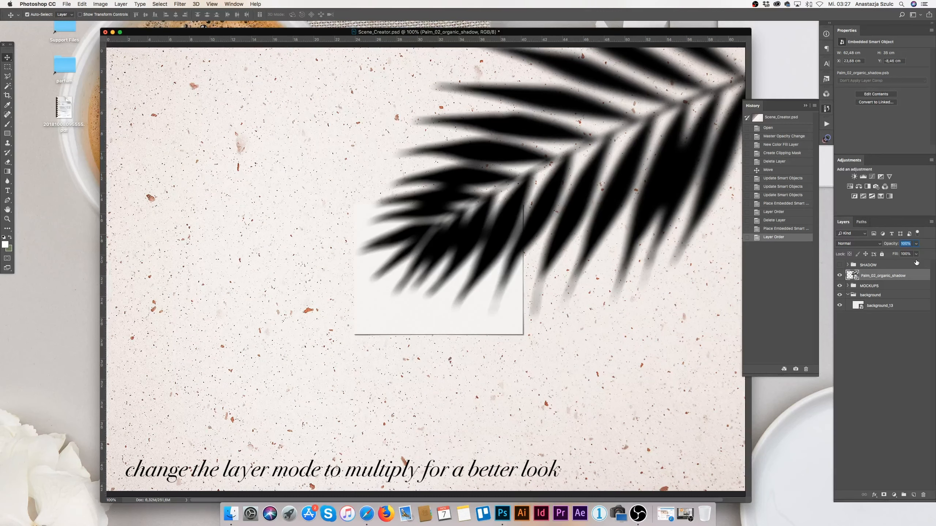
text(20)
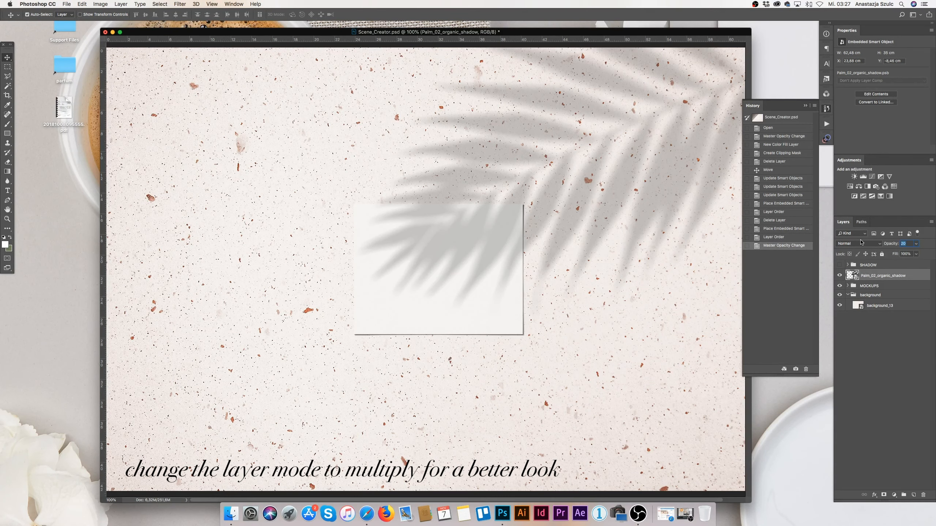
text(30)
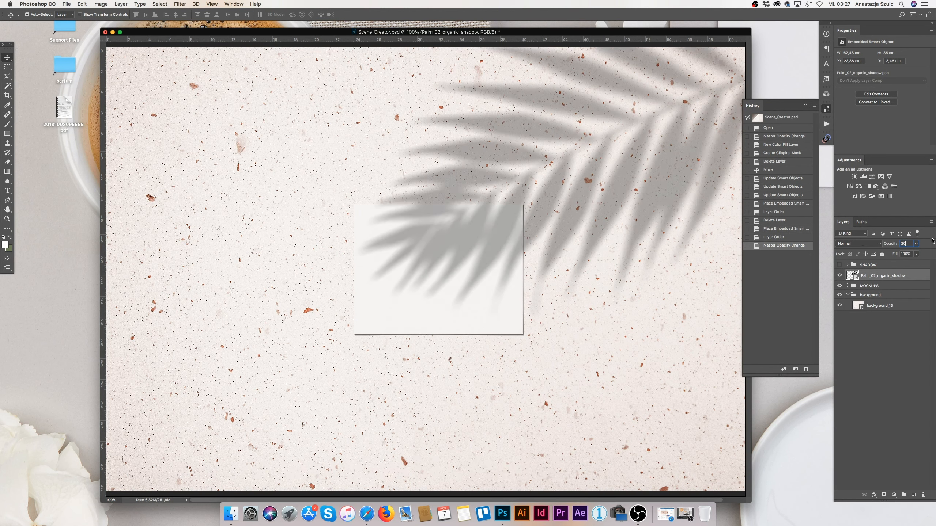
click(884, 351)
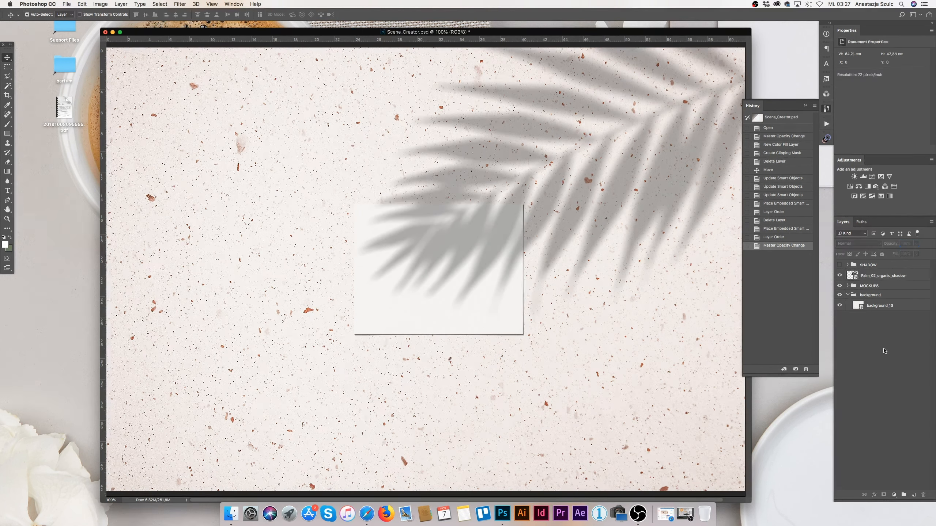
Add a salmon-pink solid colour fill (RGB 214, 134, 134) above the palm shadow layer and clip it to that layer
click(881, 277)
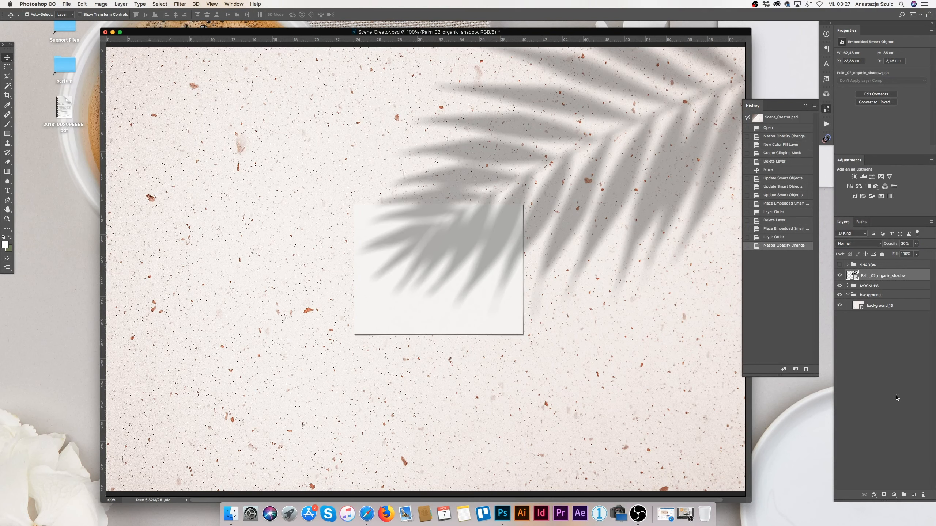
click(893, 496)
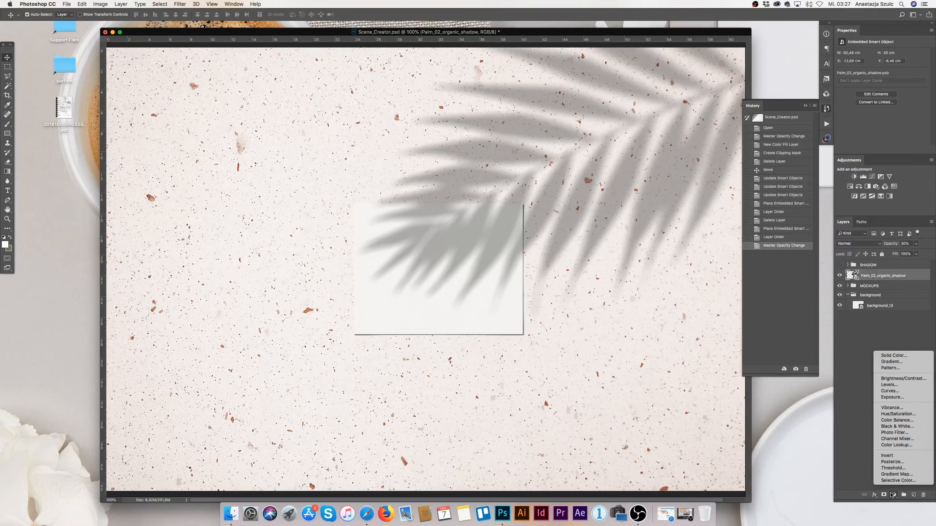
click(898, 356)
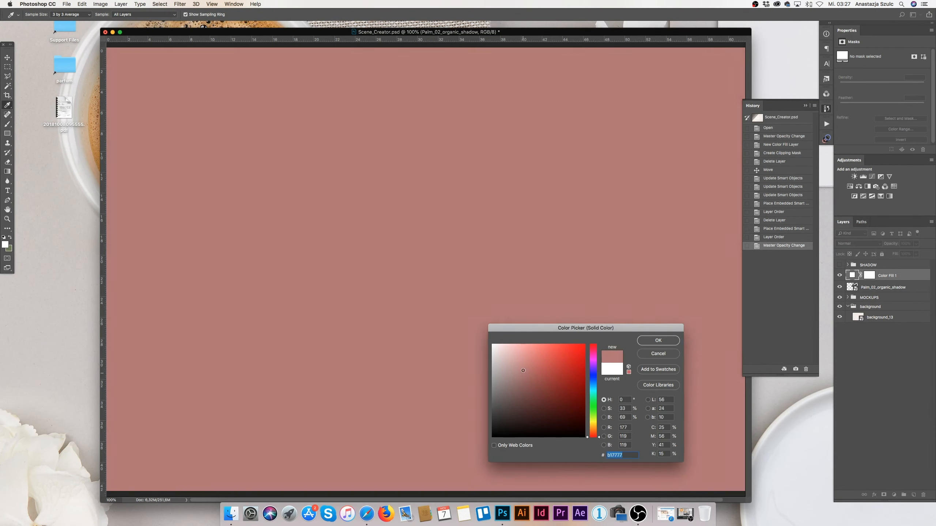
click(527, 358)
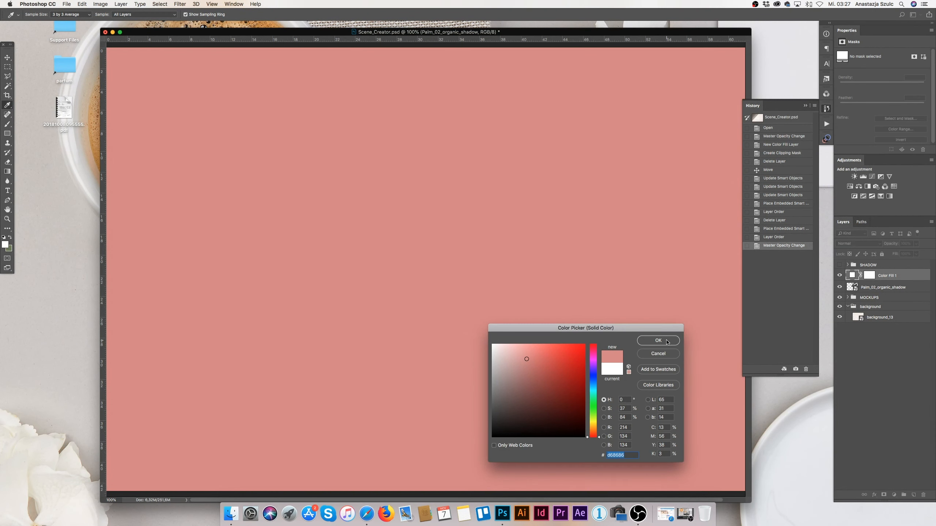
click(658, 341)
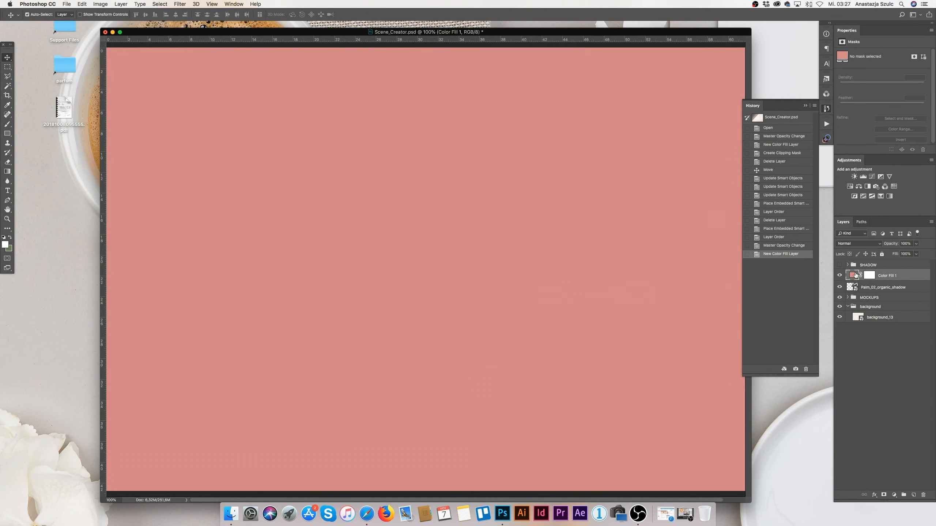
drag(855, 276, 853, 281)
alt+click(853, 280)
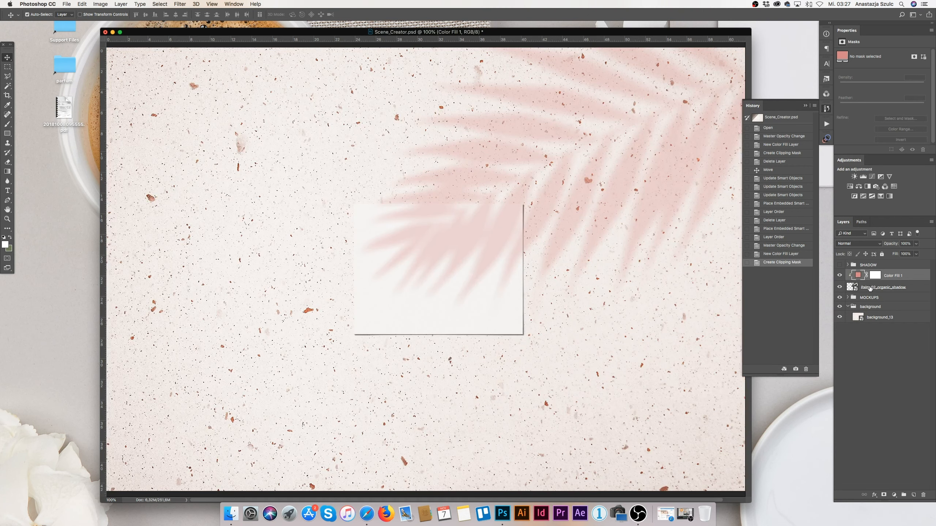
Lower the opacity of the clipped pink colour fill to 54%
click(916, 243)
drag(917, 252, 901, 253)
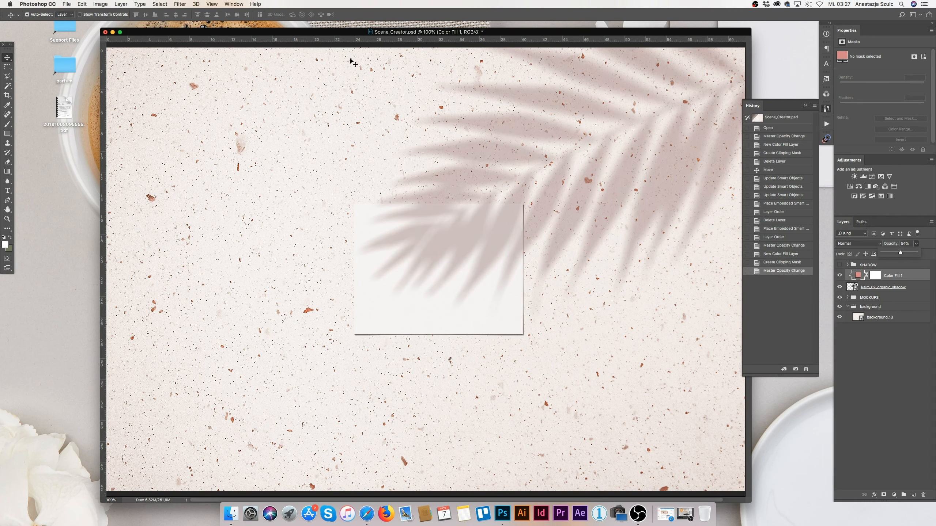
scroll(350, 77, right, 3)
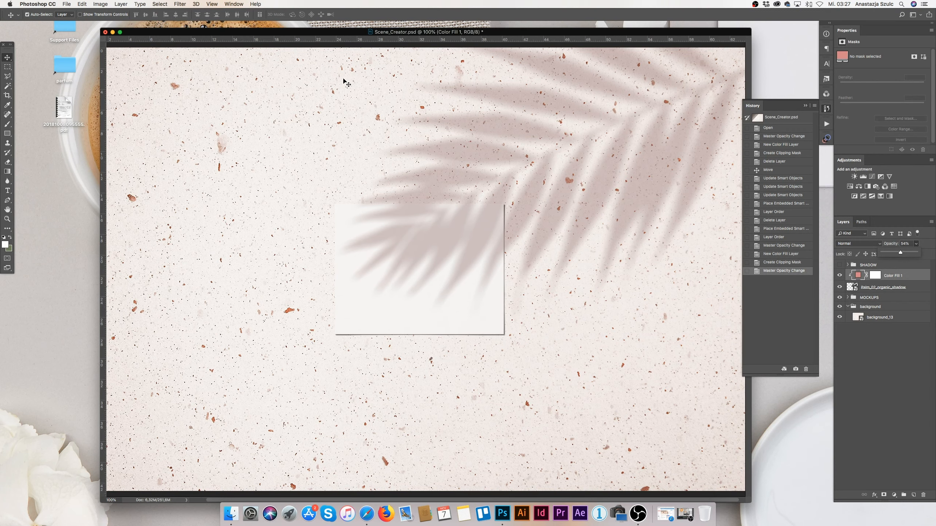
scroll(346, 83, left, 3)
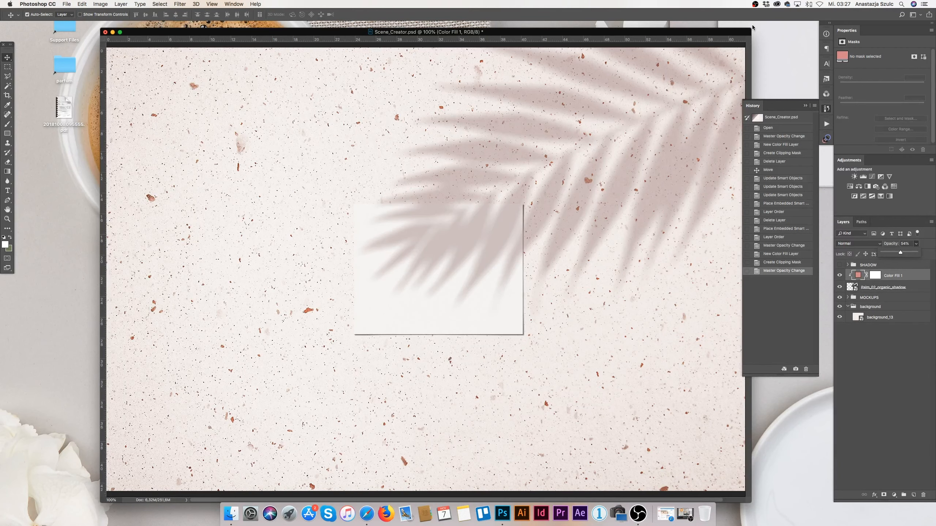
Enlarge the document window, create a video timeline for the scene and magnify its time scale
click(826, 109)
drag(751, 29, 816, 21)
click(232, 4)
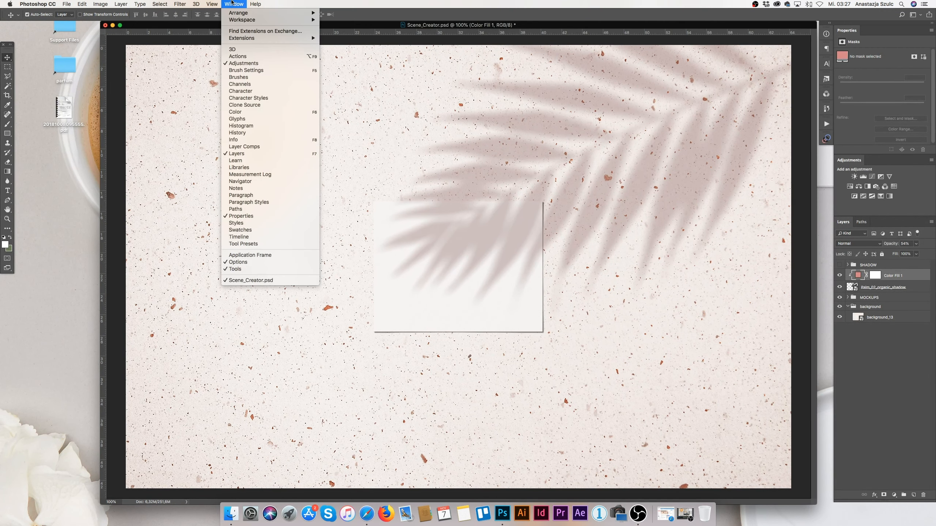
click(238, 236)
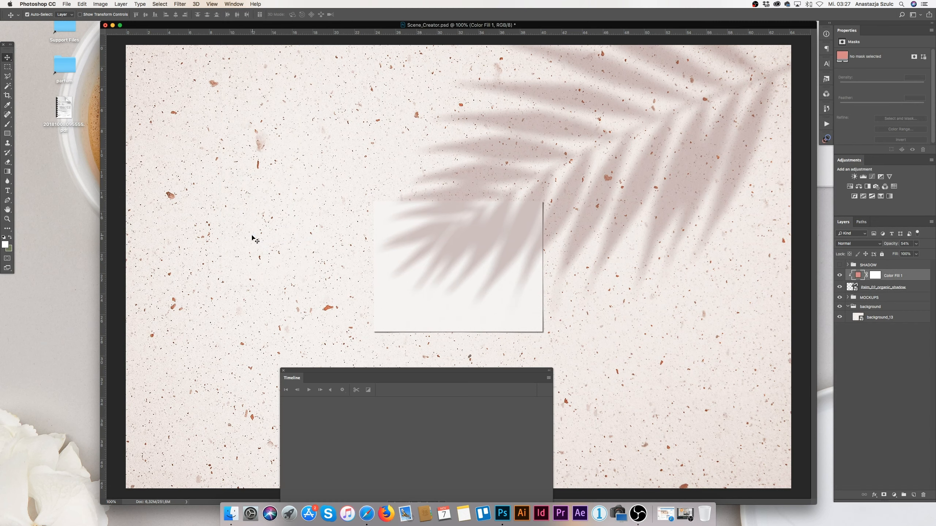
drag(375, 371, 182, 195)
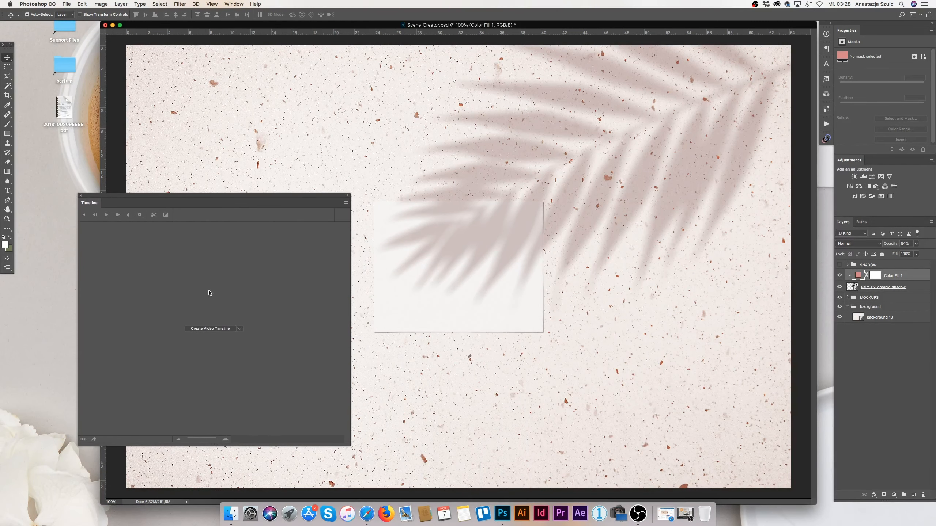
click(212, 330)
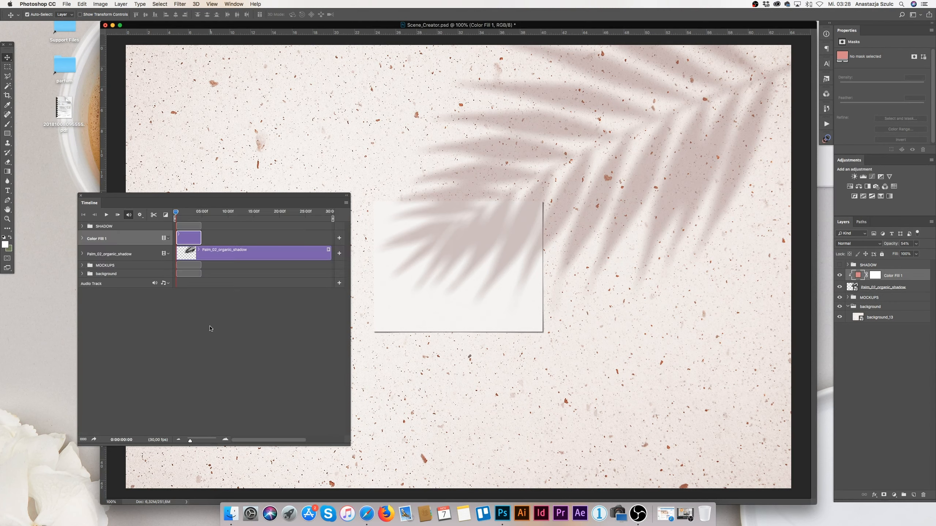
drag(190, 440, 195, 441)
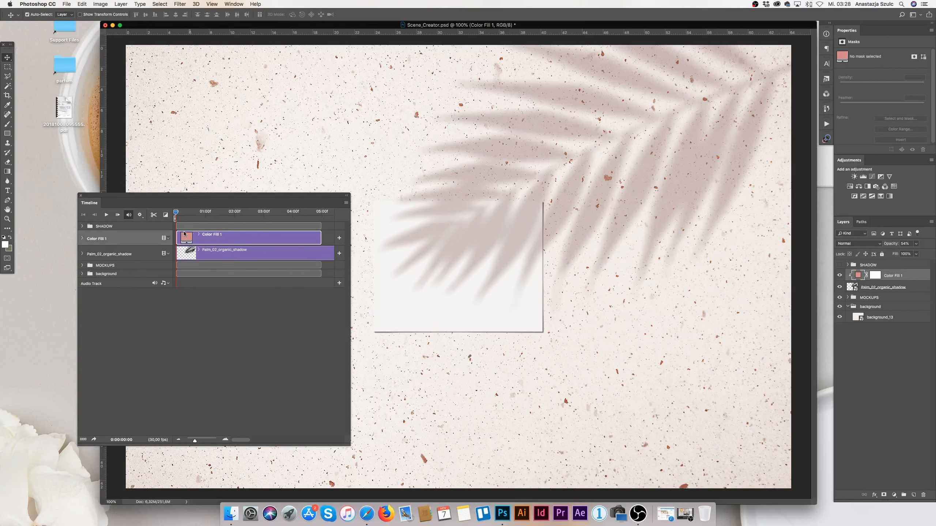
Preview the palm shadow's movement over the first second of the timeline, ending back at the first frame
click(237, 254)
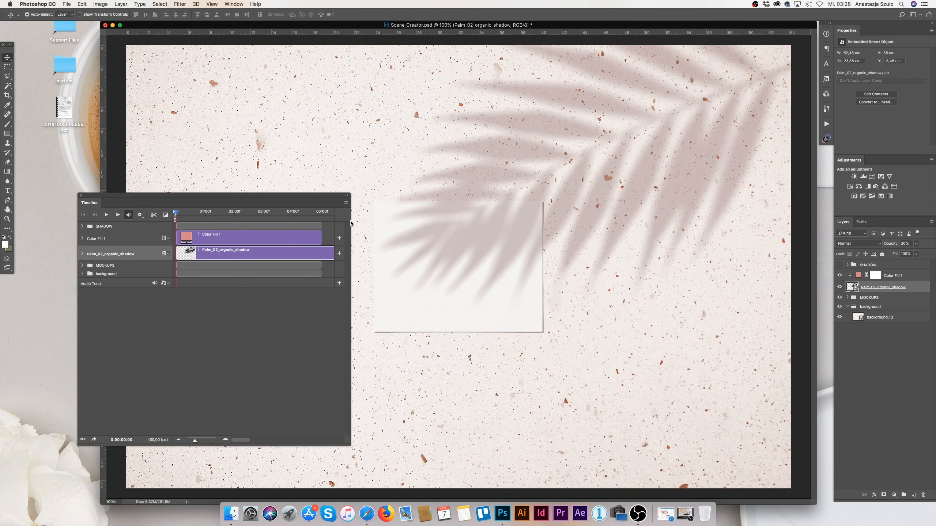
drag(350, 222, 392, 222)
click(188, 212)
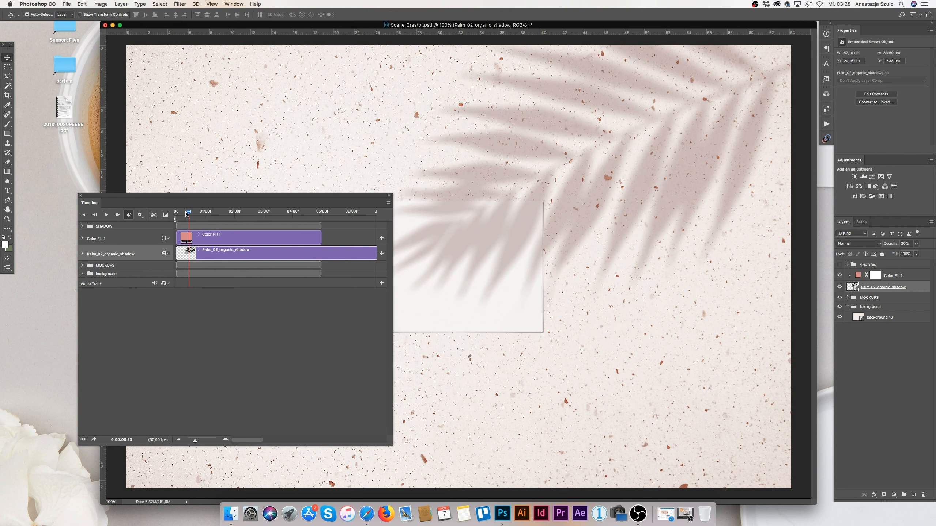
click(181, 212)
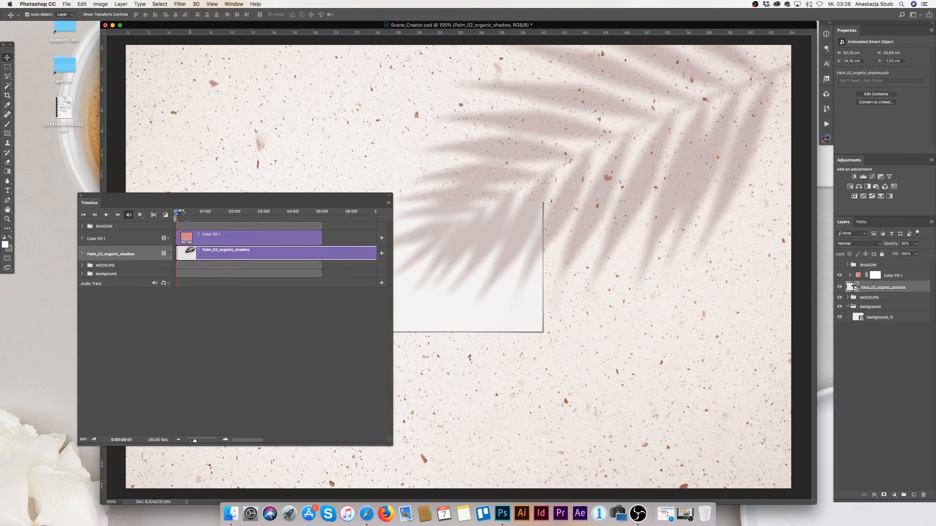
click(220, 213)
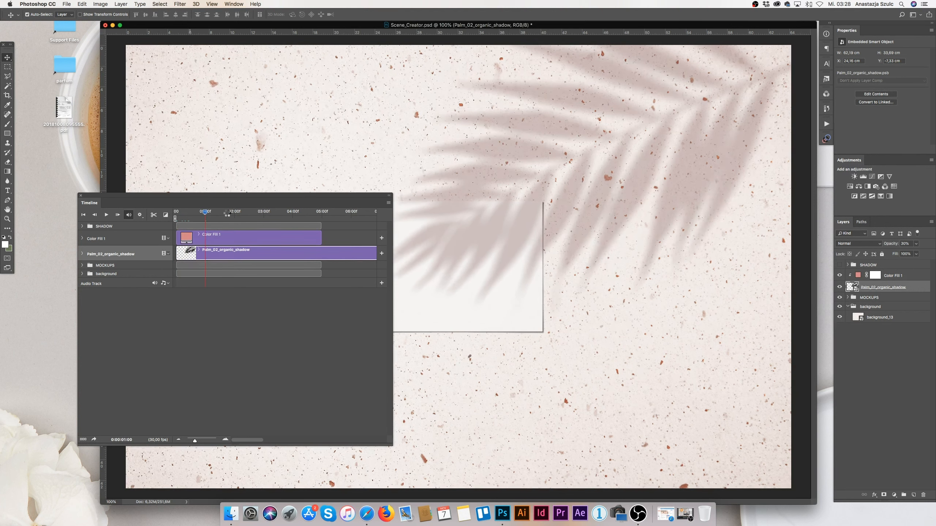
click(175, 213)
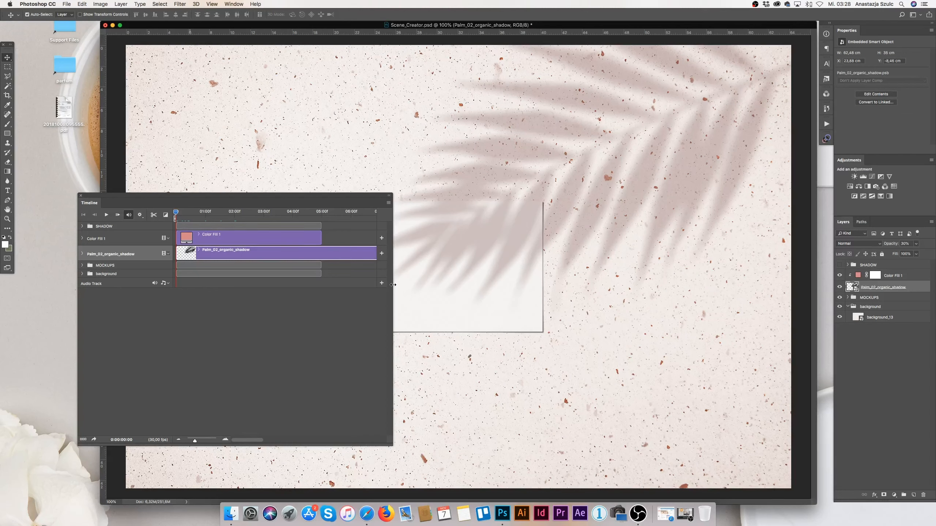
Widen the Timeline and extend the Color Fill 1 clip to about 9 seconds
drag(391, 287, 541, 287)
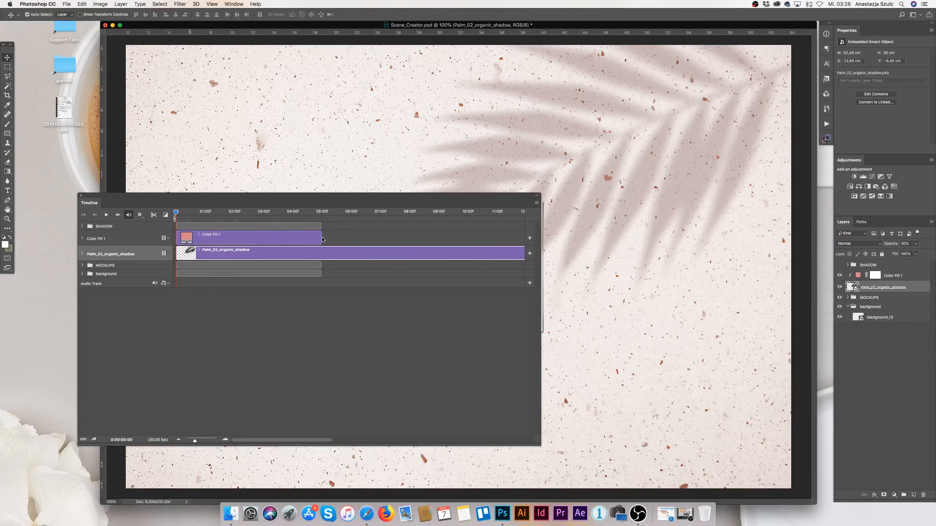
drag(320, 238, 438, 238)
click(439, 212)
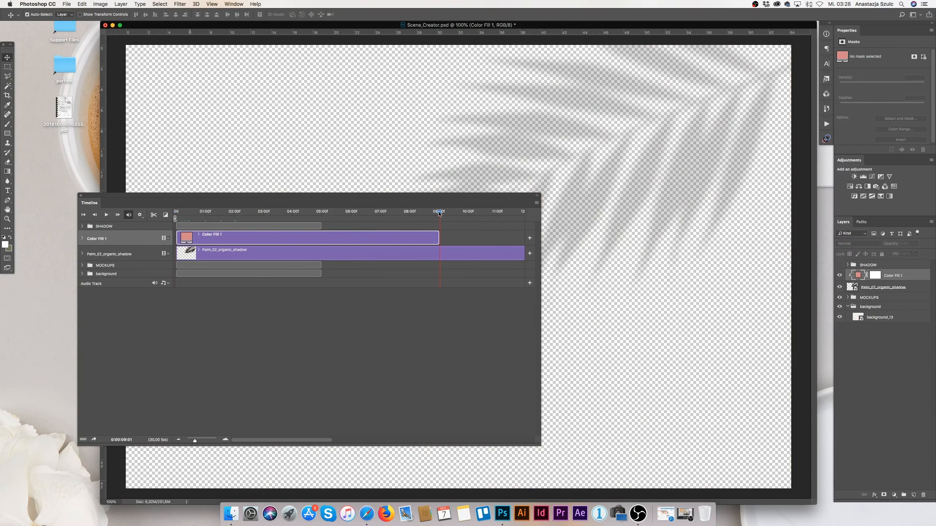
key(Left)
Examine frames around the 5-second mark, where the mockup and background clips end
click(453, 212)
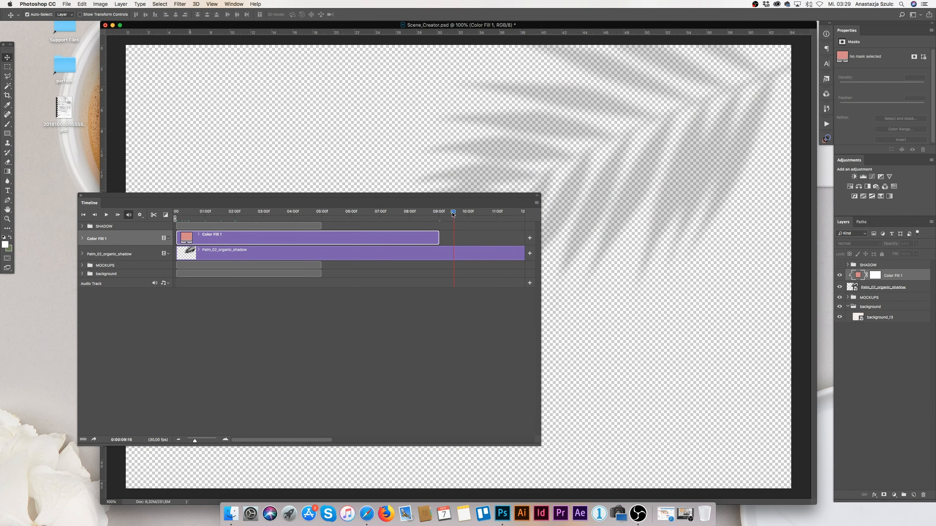
drag(453, 213, 303, 212)
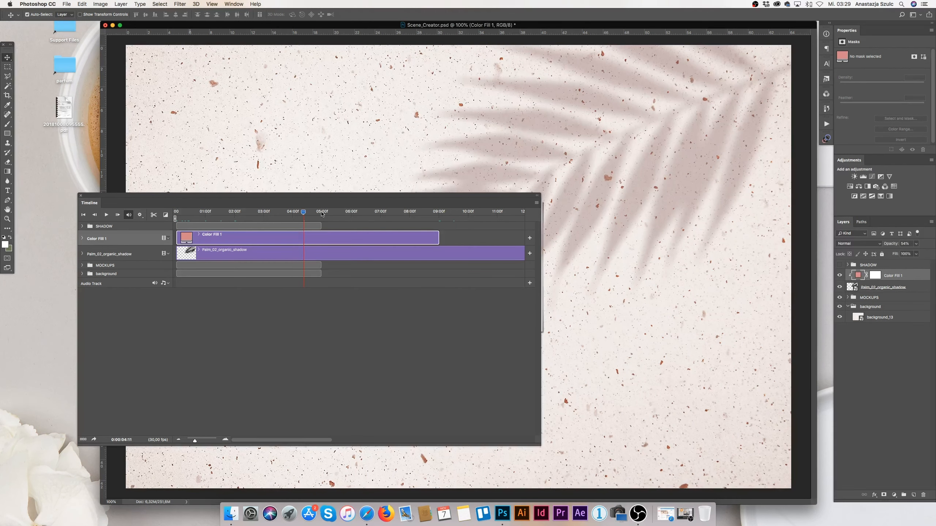
click(322, 213)
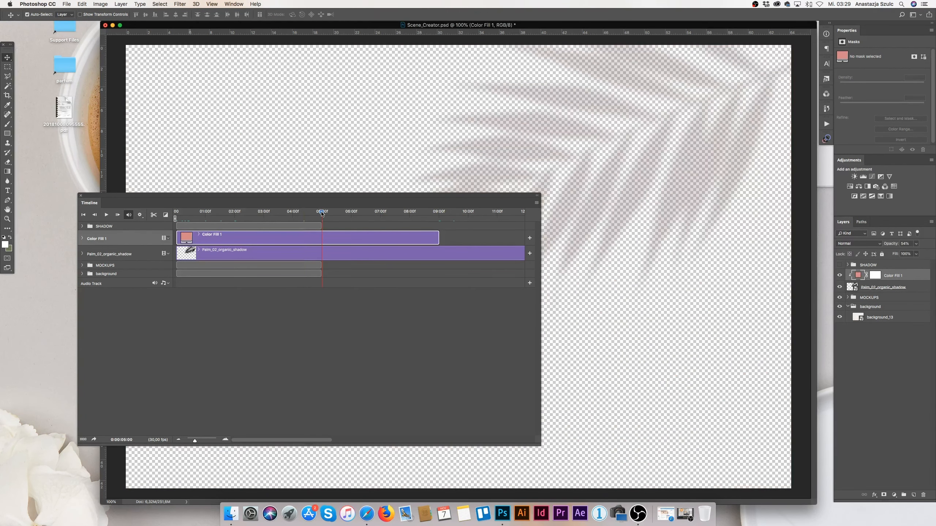
drag(321, 213, 298, 212)
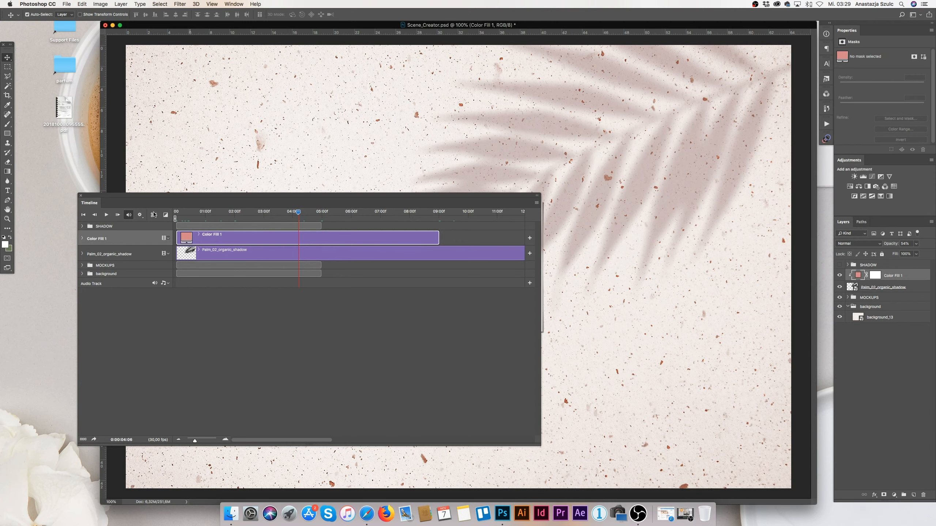
Return to the first frame, move the Timeline clear of the palm shadow and play back the opening of the animation
click(83, 215)
drag(118, 203, 78, 307)
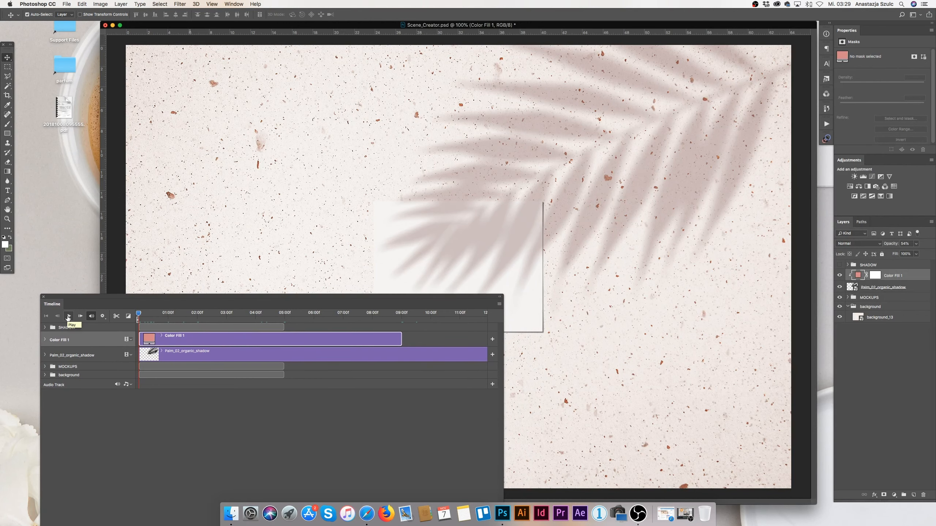
click(68, 316)
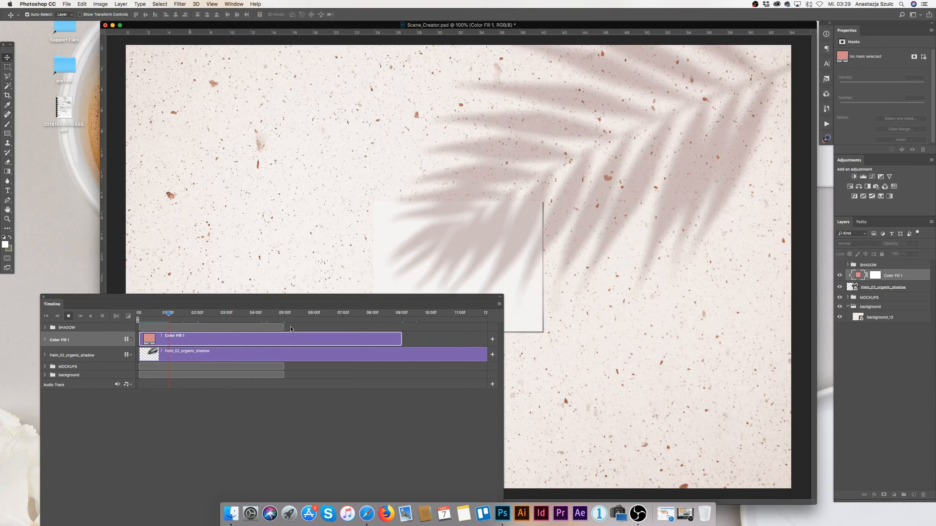
drag(171, 314, 144, 315)
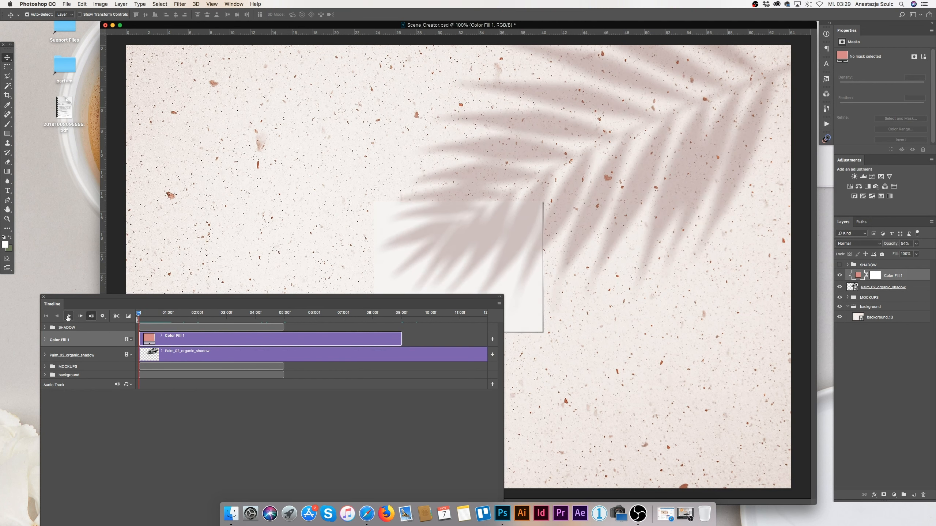
click(68, 317)
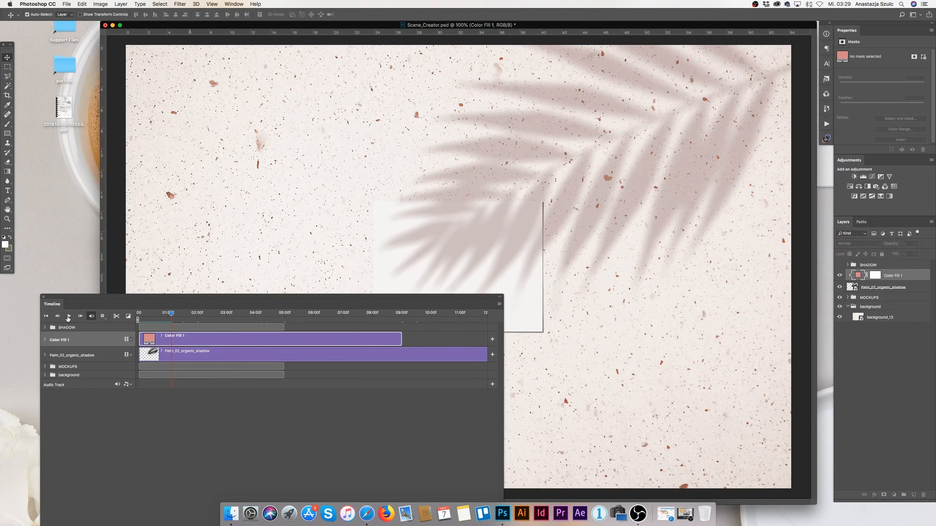
drag(175, 316, 161, 315)
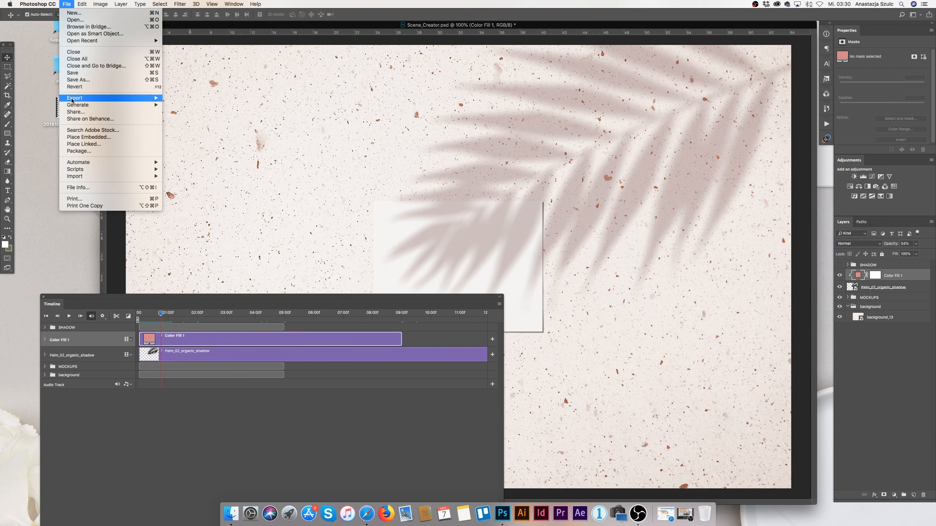
Open the Render Video settings to export the animated scene
mouse_move(73, 100)
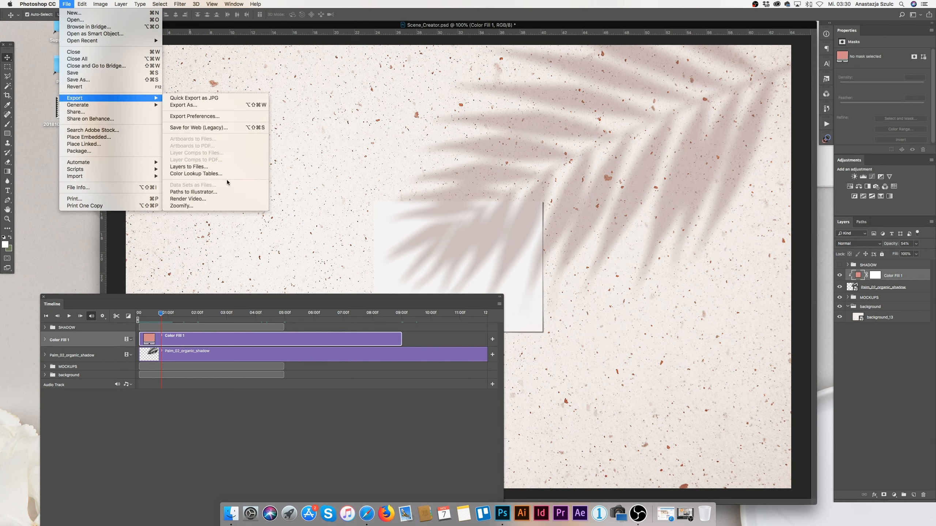
click(209, 199)
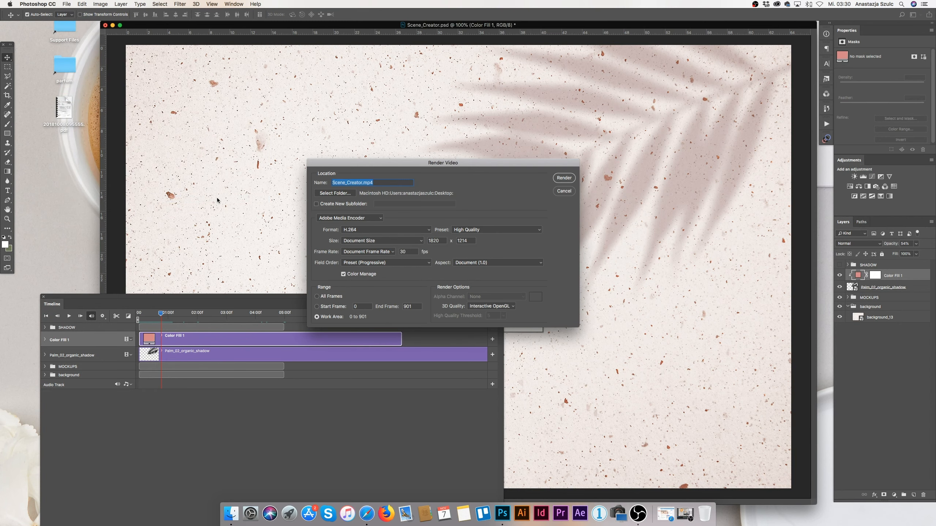